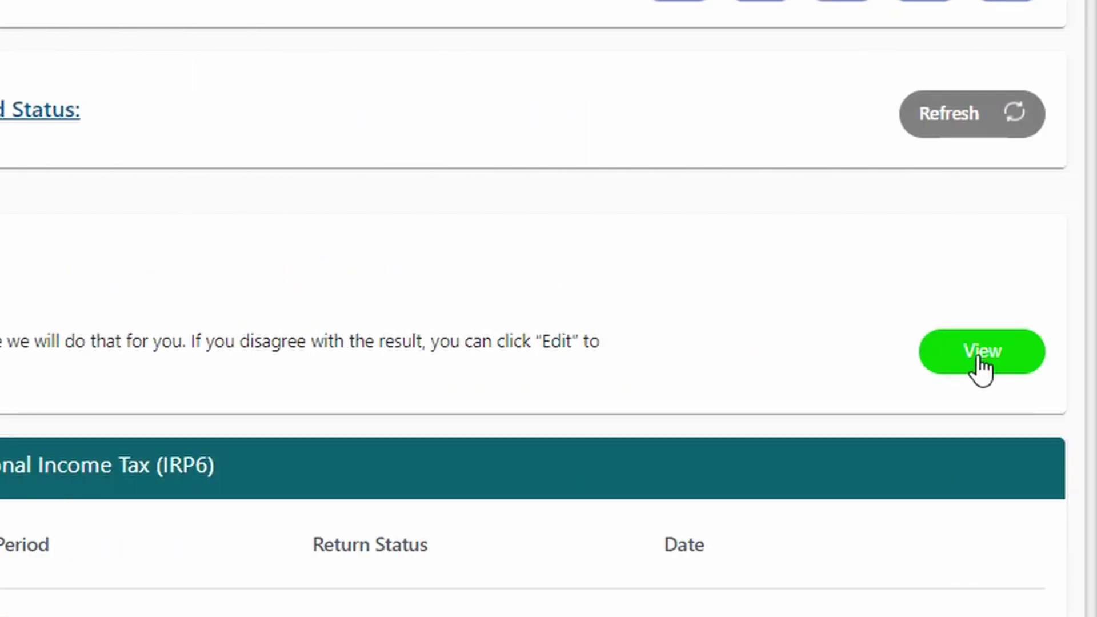
Step: Skip the simulated assessment and open the 2020 ITR12 return for editing from Return Search
click(982, 369)
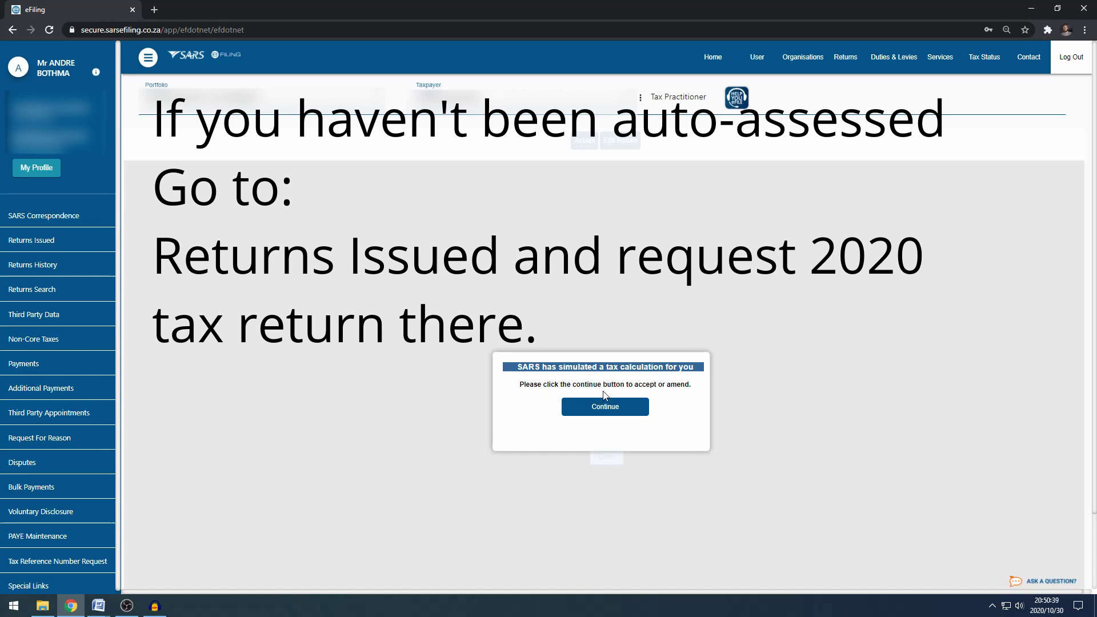
click(618, 403)
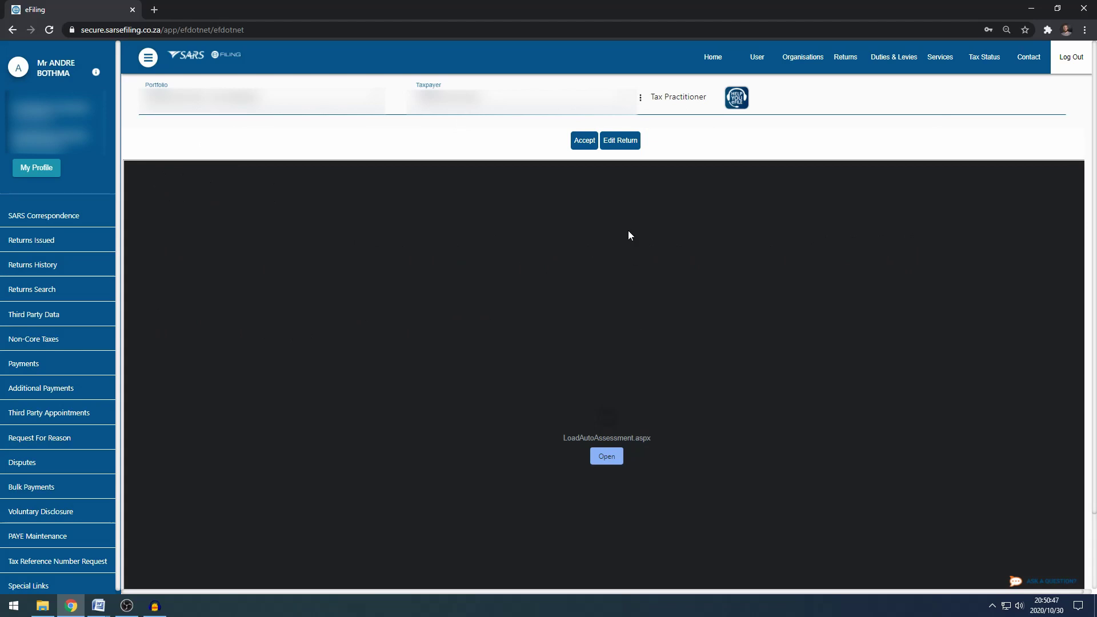
click(622, 140)
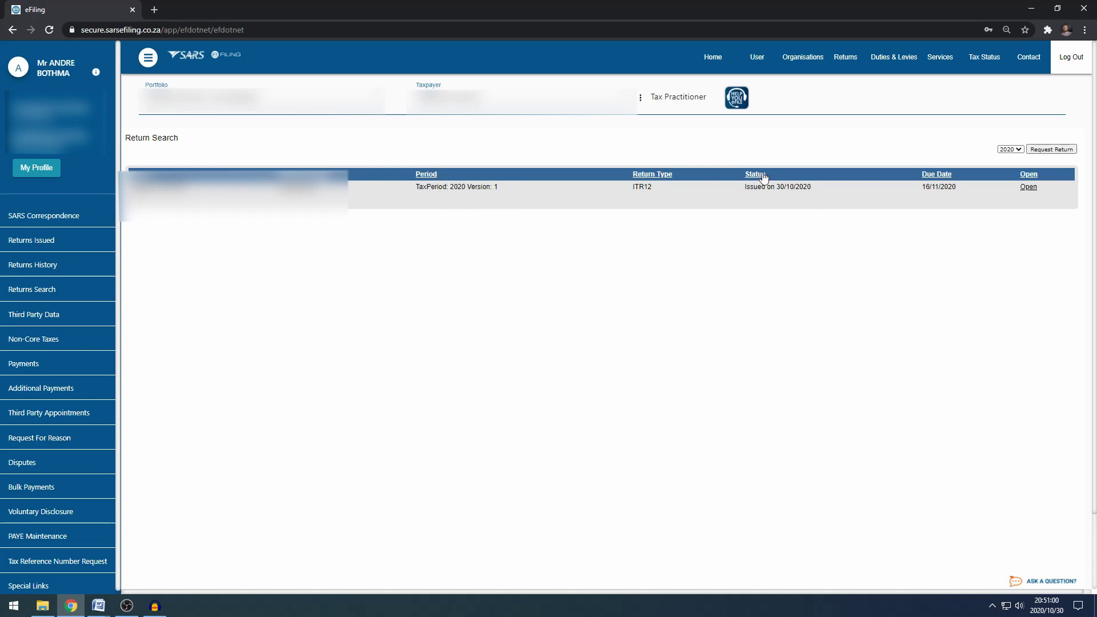
click(1033, 191)
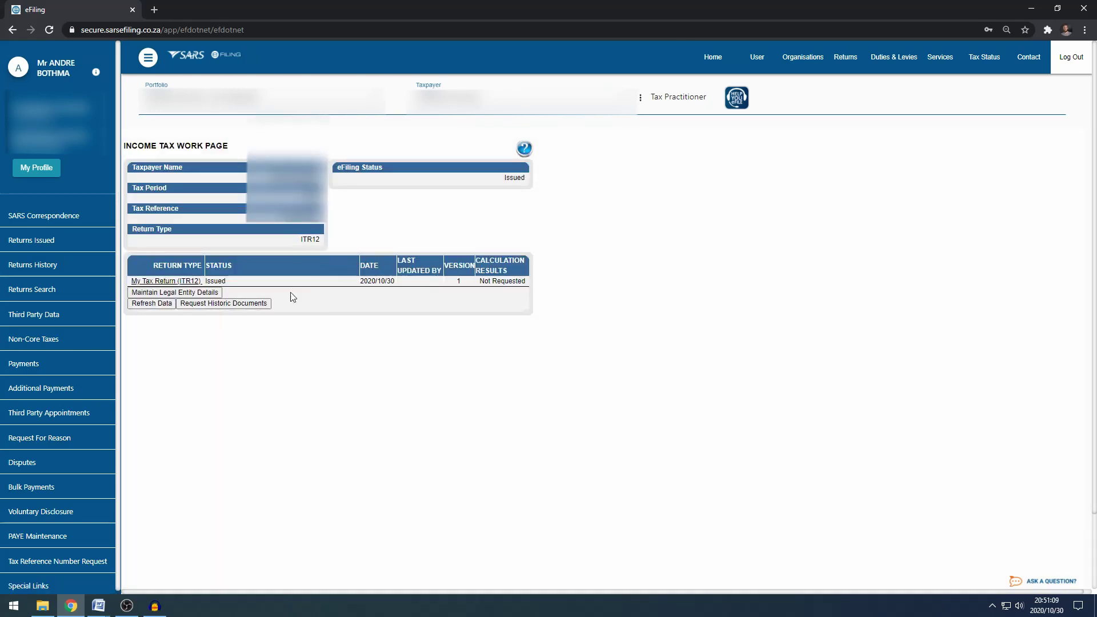
Step: Open the ITR12 return form, acknowledge its notices, and hide the side navigation
click(158, 282)
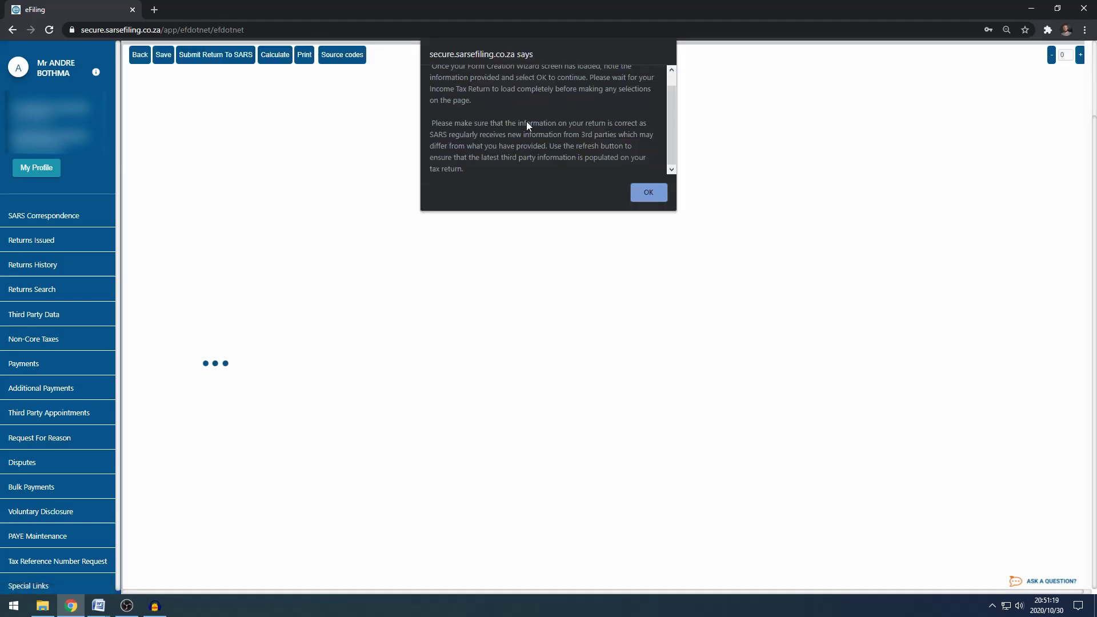
scroll(526, 130, up, 2)
scroll(524, 135, down, 2)
click(640, 189)
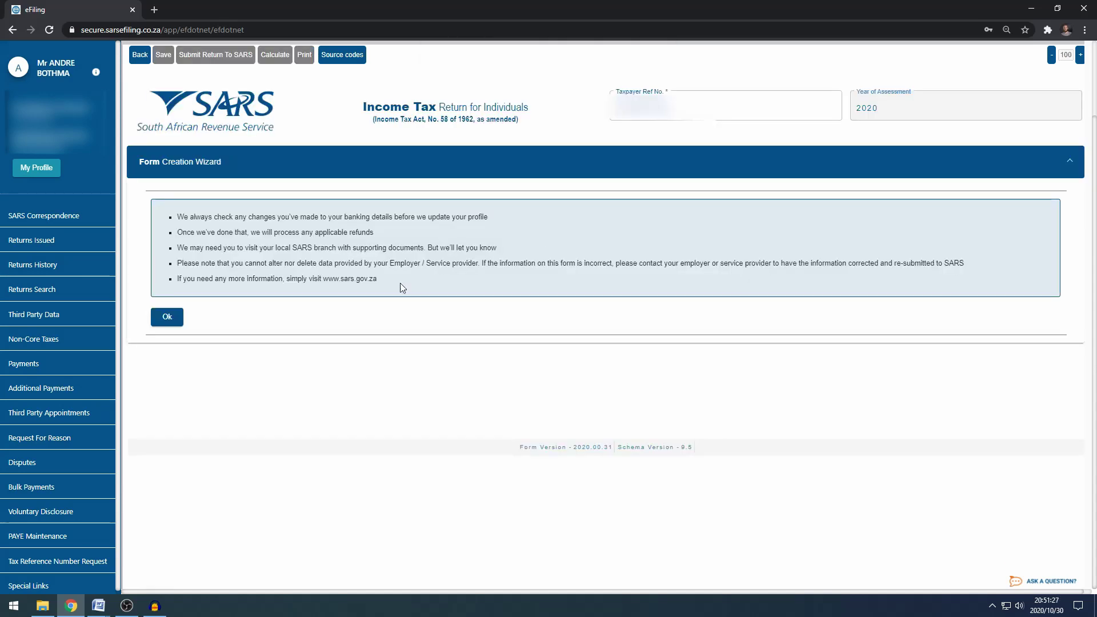
click(167, 317)
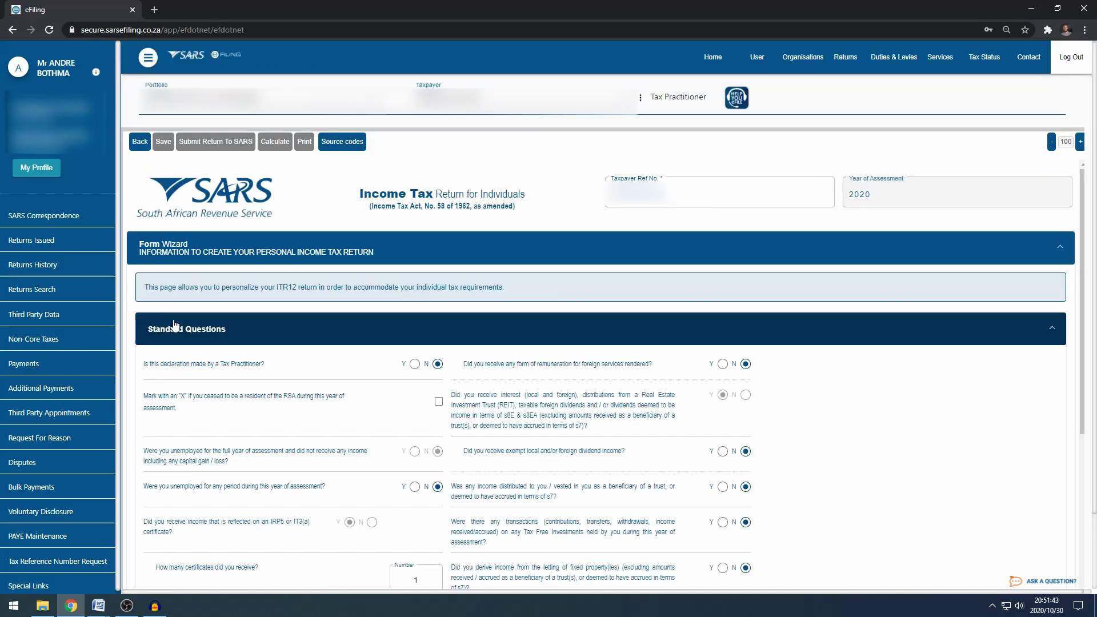
click(148, 60)
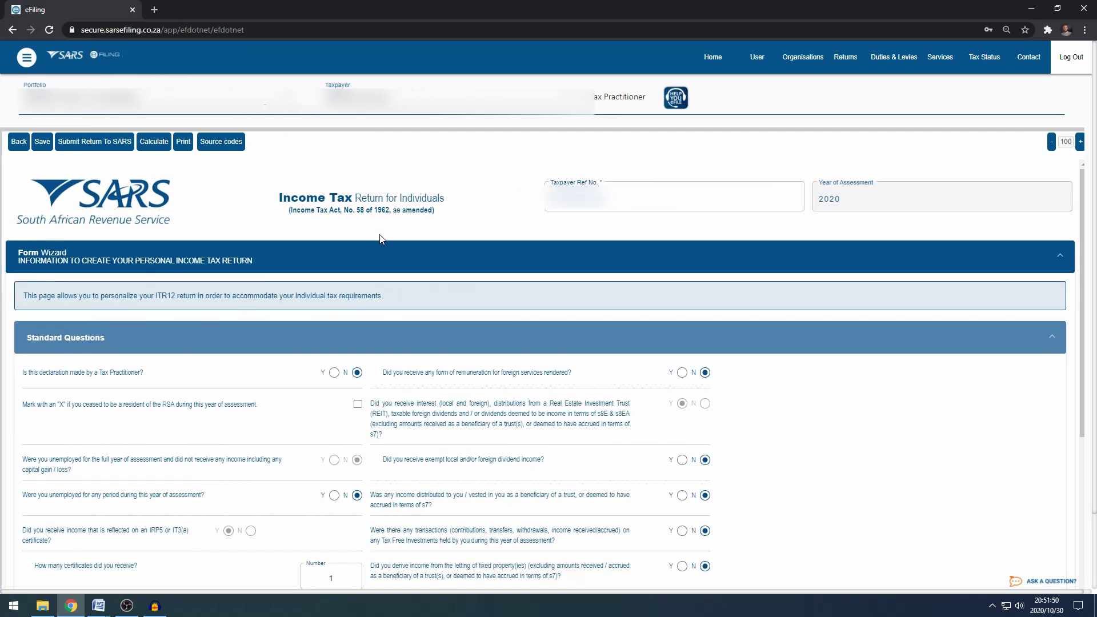
Step: Answer No to the employer-provided vehicle deduction, keeping other income set to Yes
scroll(805, 435, down, 2)
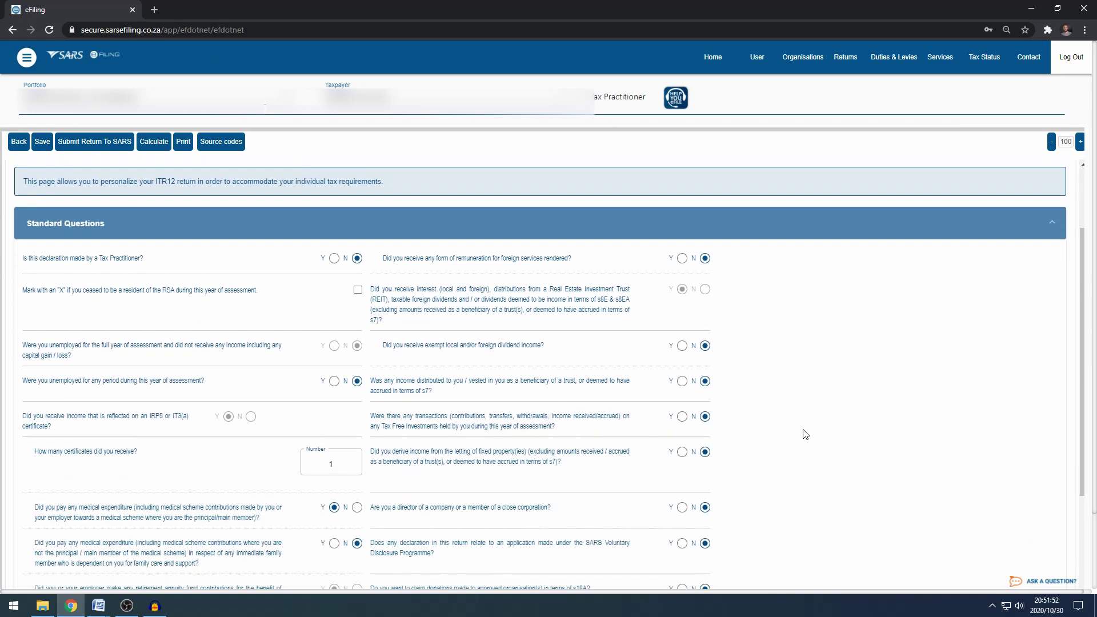
scroll(805, 434, down, 1)
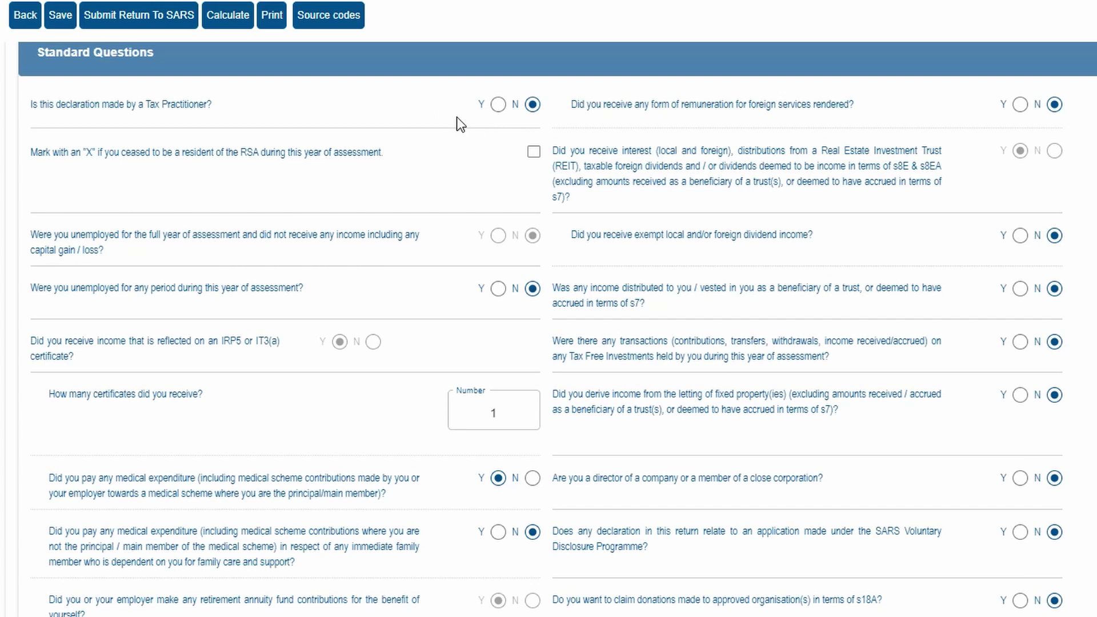
scroll(458, 122, down, 1)
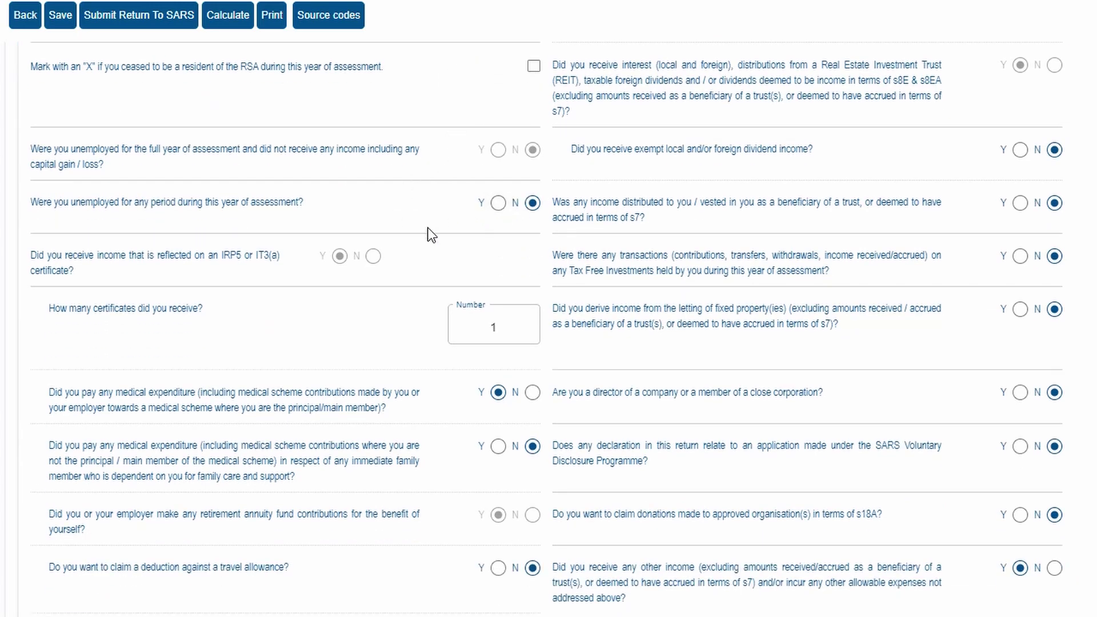
scroll(422, 232, down, 1)
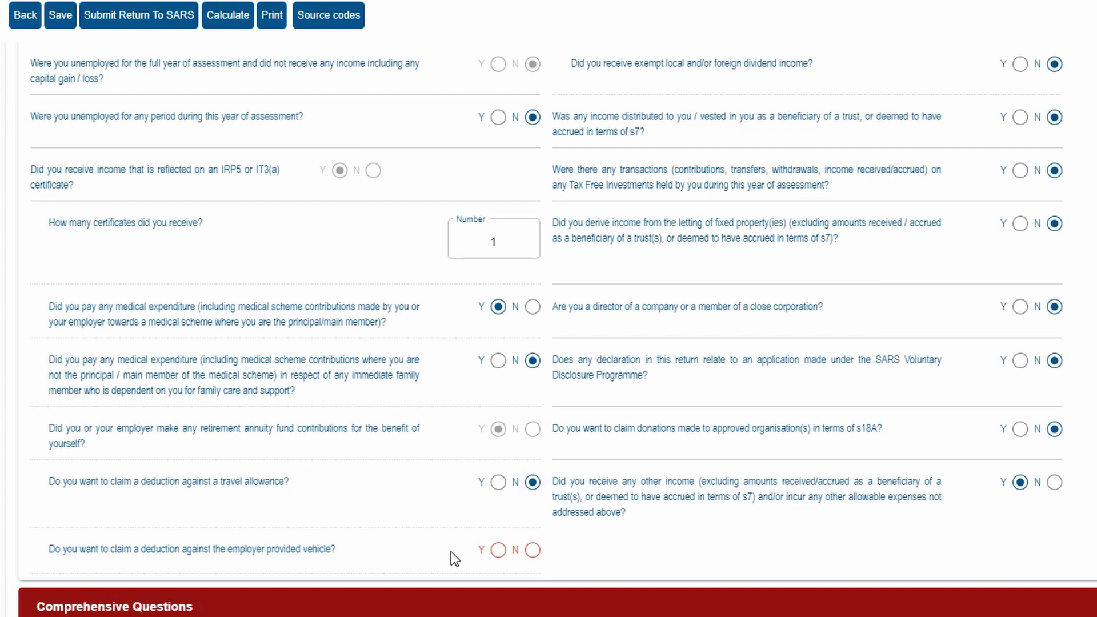
click(532, 550)
scroll(755, 491, up, 5)
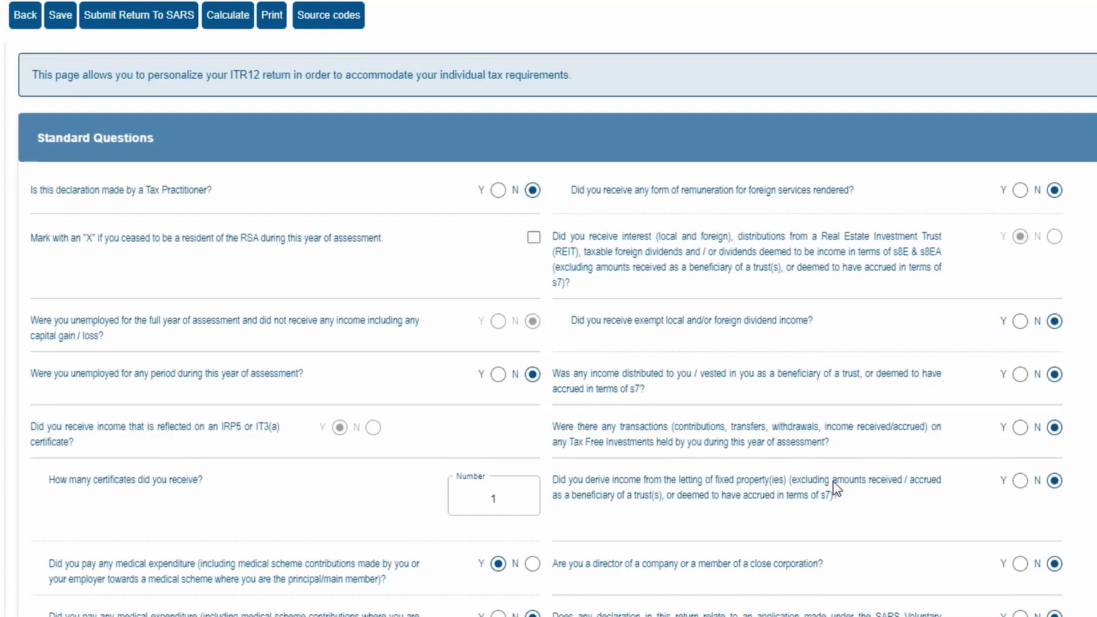
scroll(892, 245, down, 2)
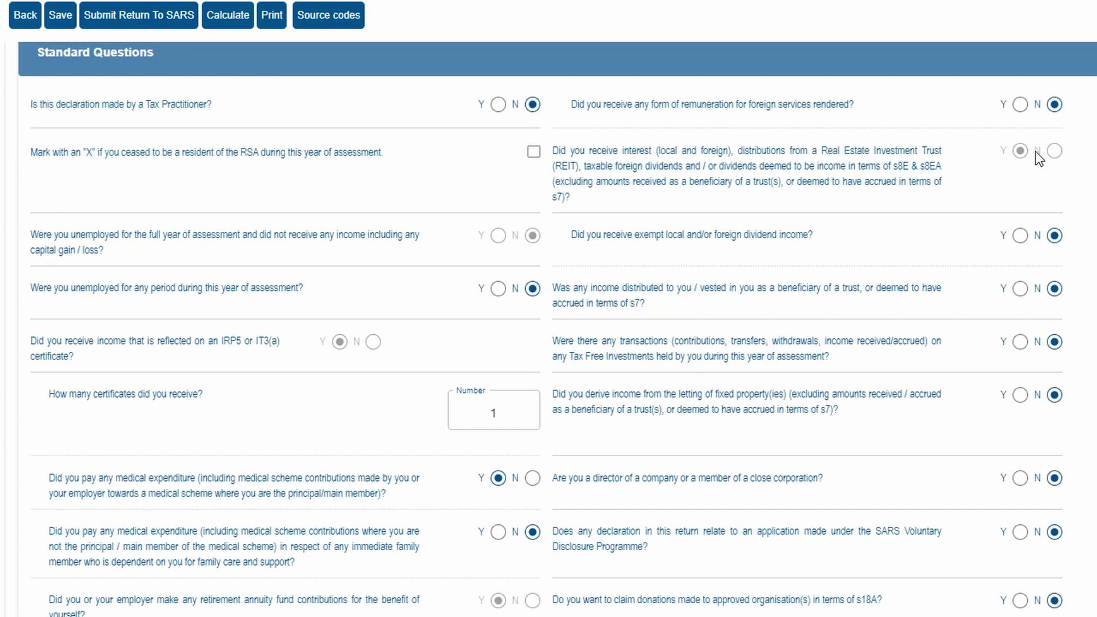
scroll(1044, 150, down, 2)
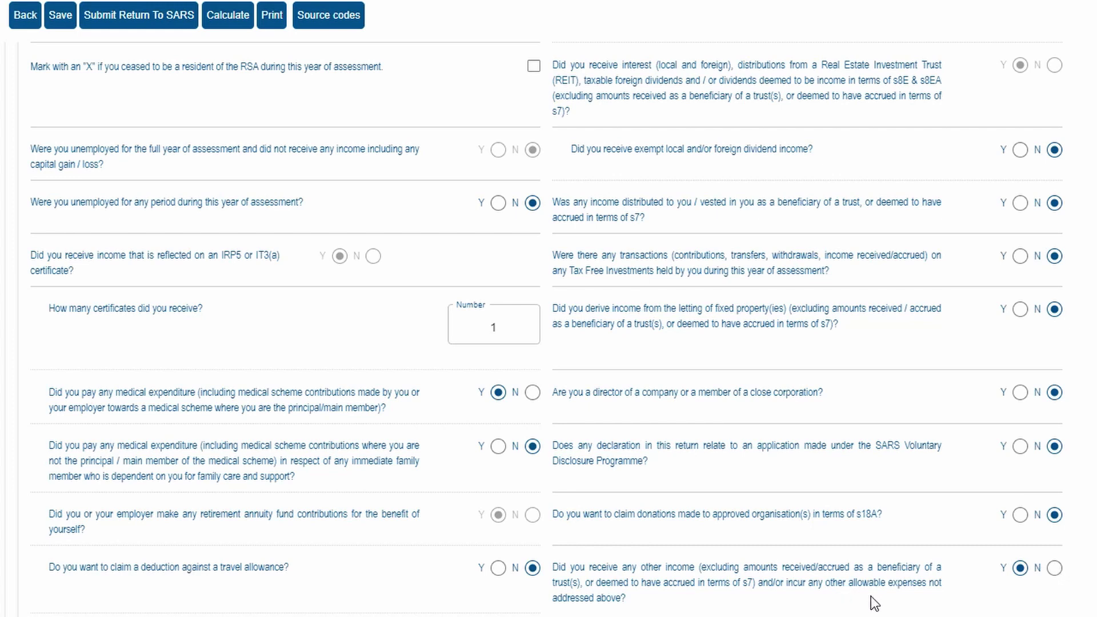
click(1055, 569)
click(1021, 569)
scroll(825, 578, down, 3)
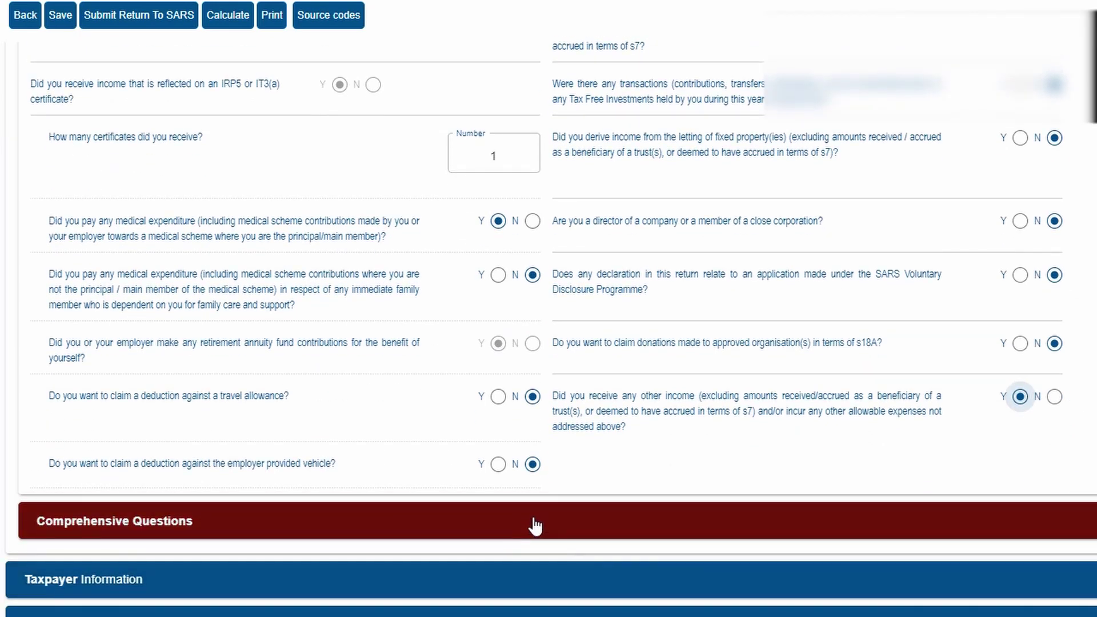
Step: Look over the Comprehensive Questions and set the other income question to No
click(534, 525)
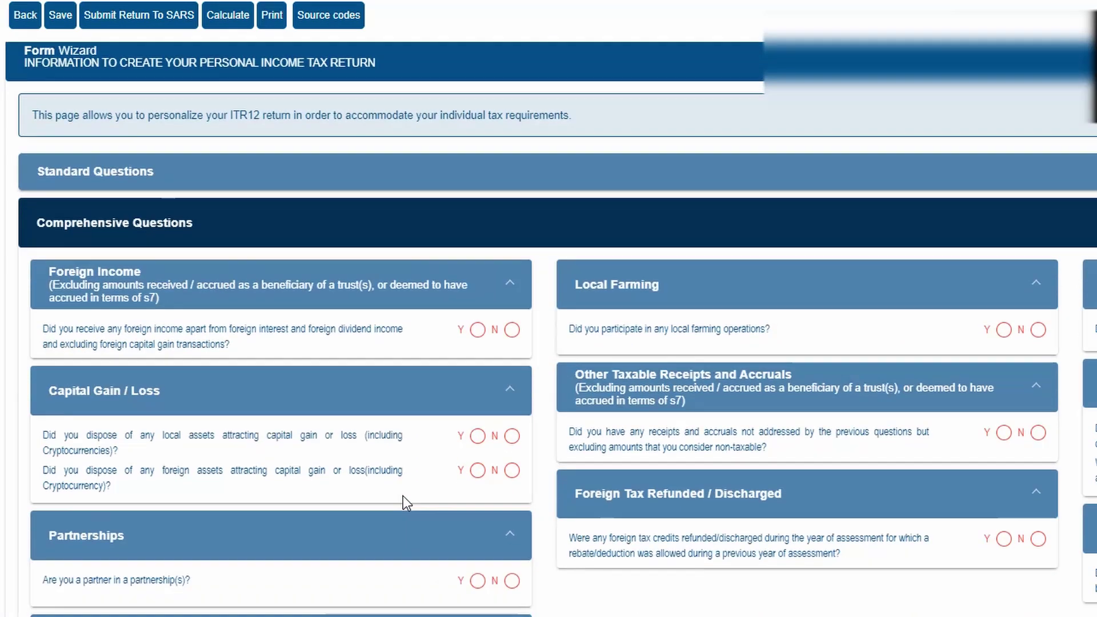
scroll(403, 496, down, 2)
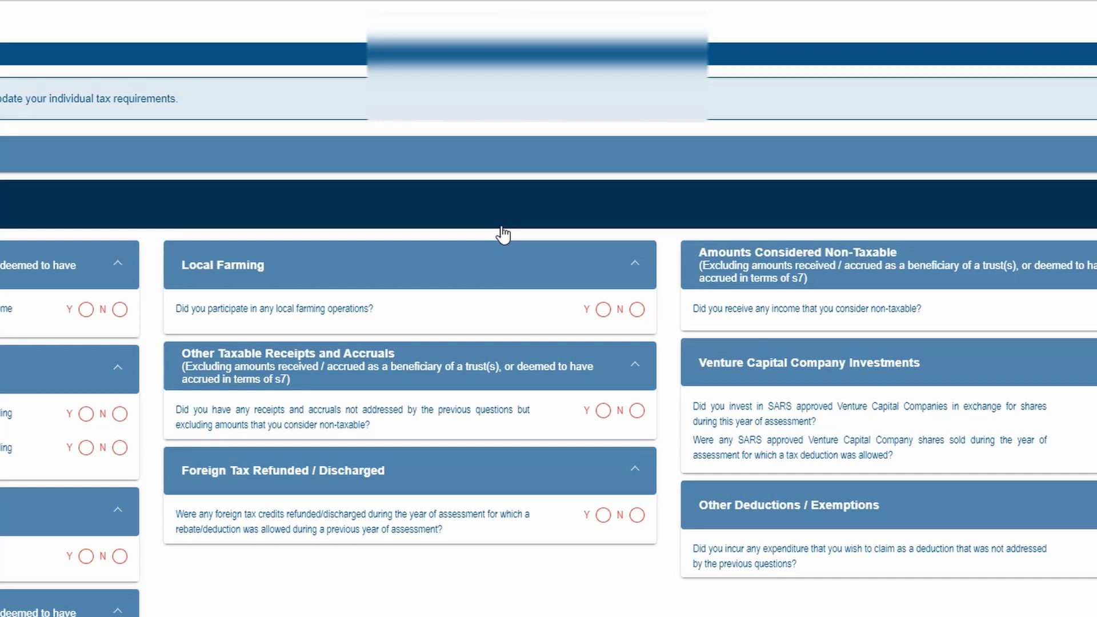
click(665, 213)
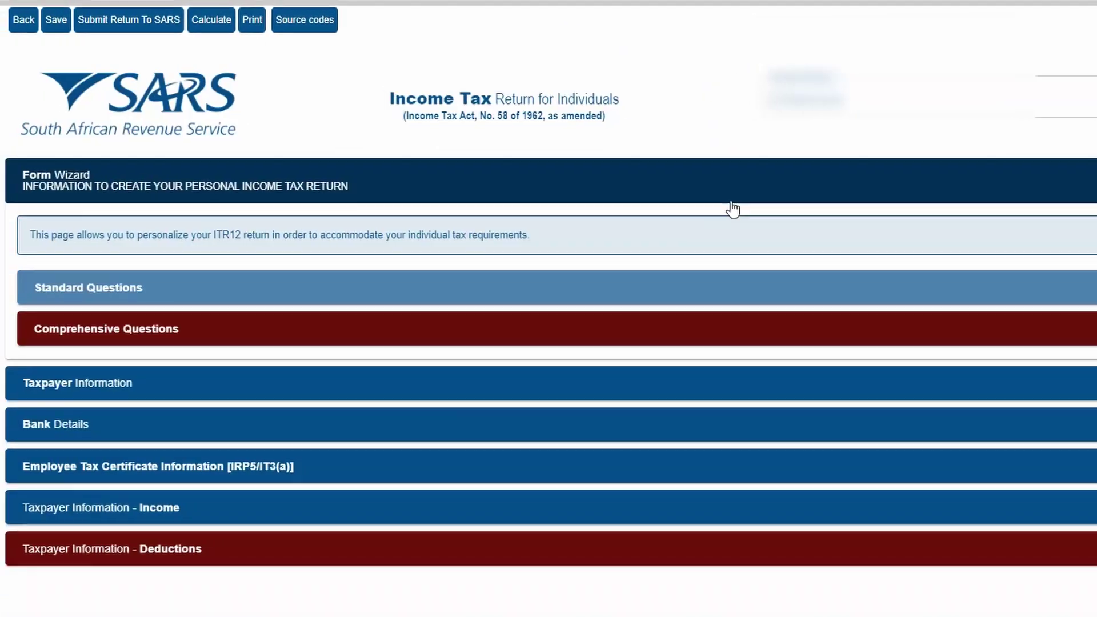
click(706, 286)
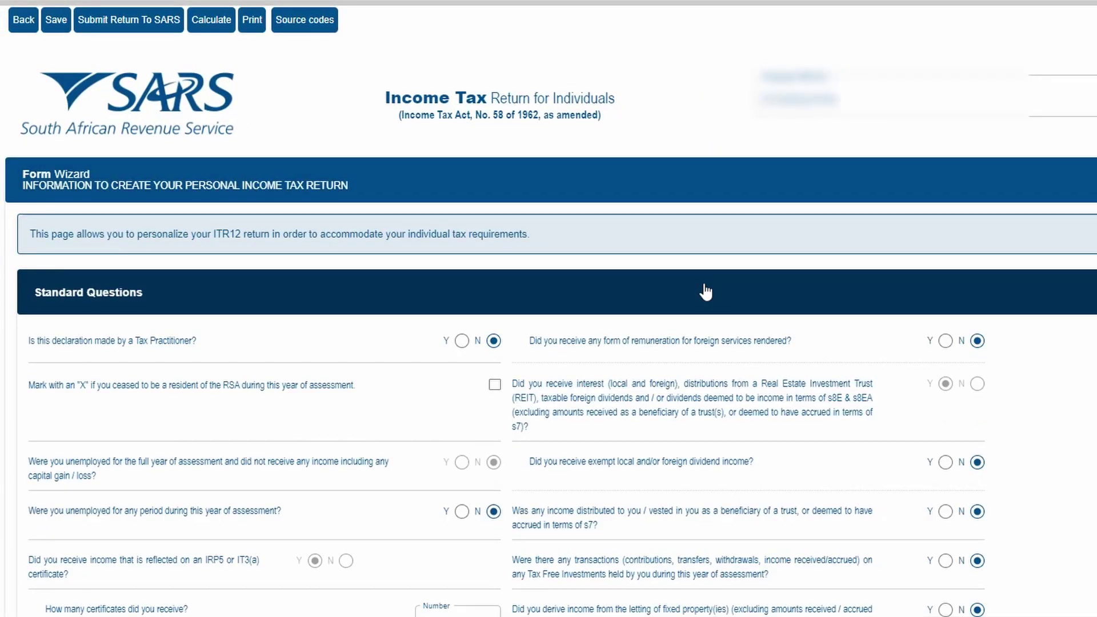
scroll(706, 291, down, 7)
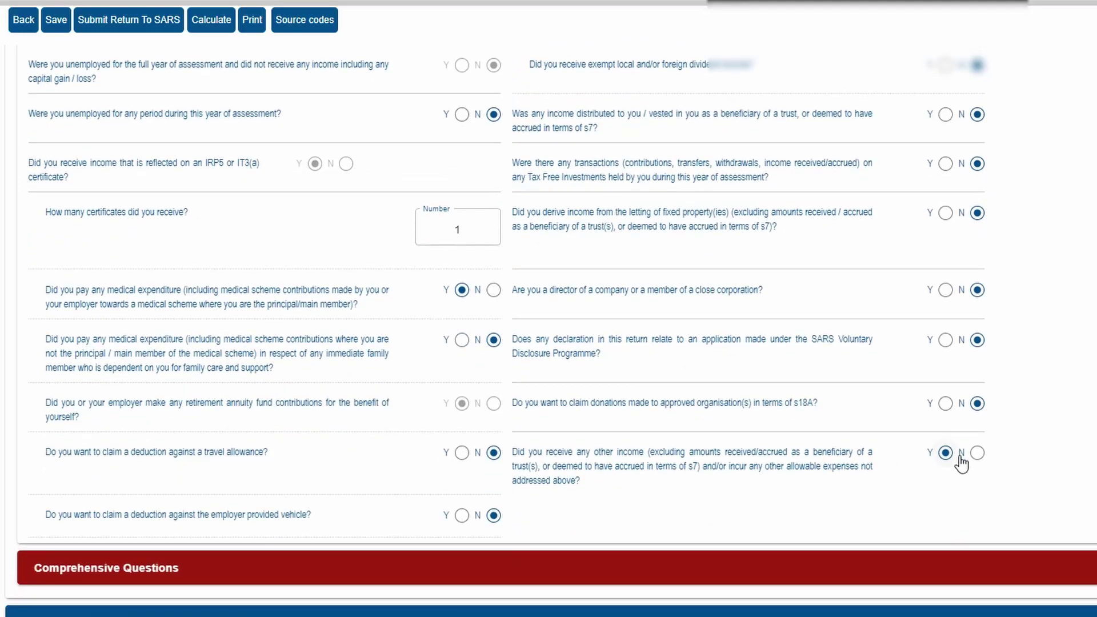
click(978, 453)
Step: Collapse the Standard Questions and scroll down to the section bars
scroll(829, 464, up, 2)
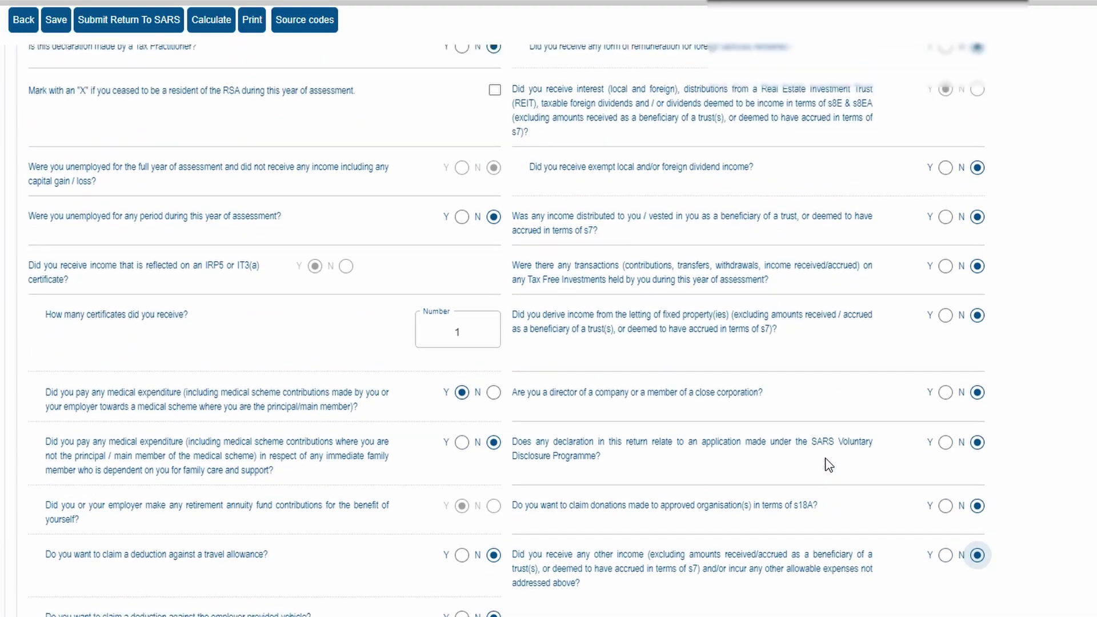
scroll(829, 464, up, 3)
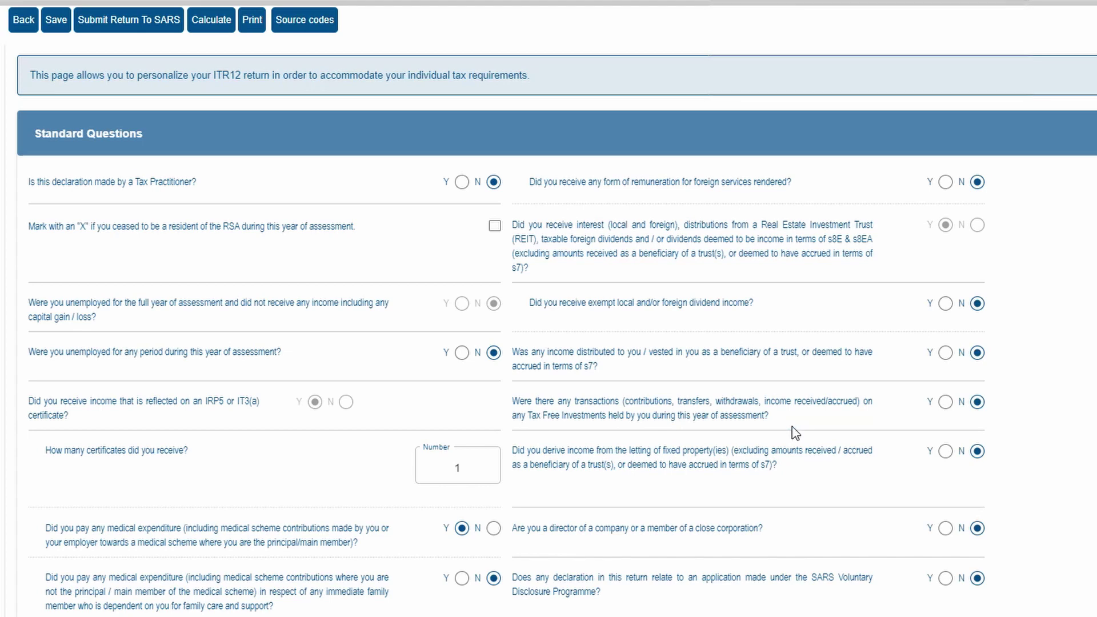
scroll(783, 423, down, 8)
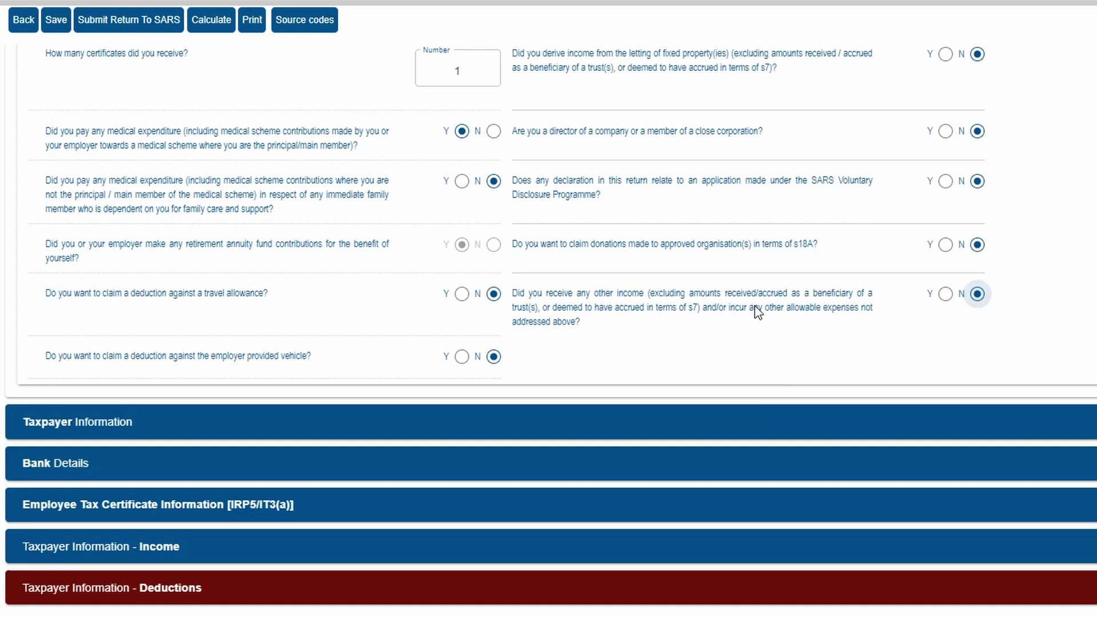
scroll(757, 312, up, 10)
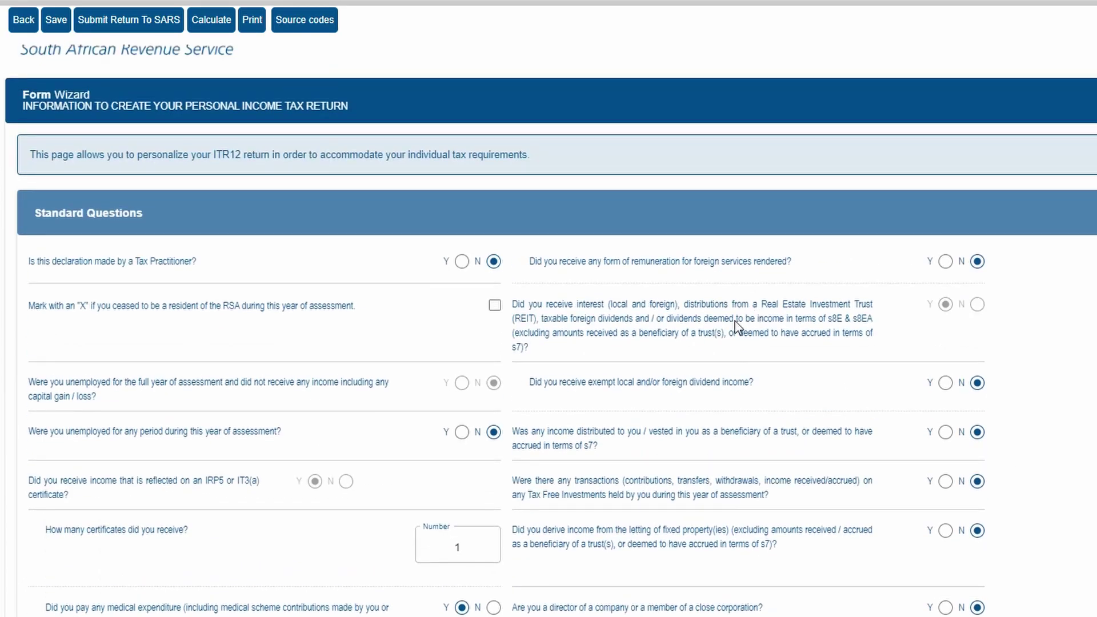
click(744, 232)
scroll(740, 265, down, 2)
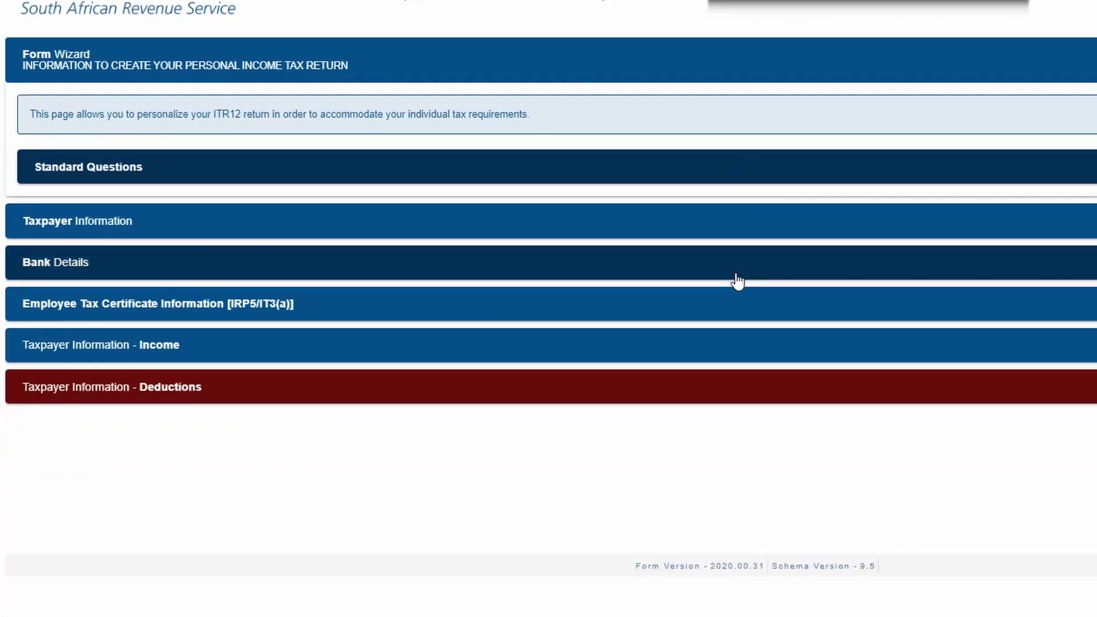
Step: Check the taxpayer's personal and contact details and the South African bank account declaration
click(648, 230)
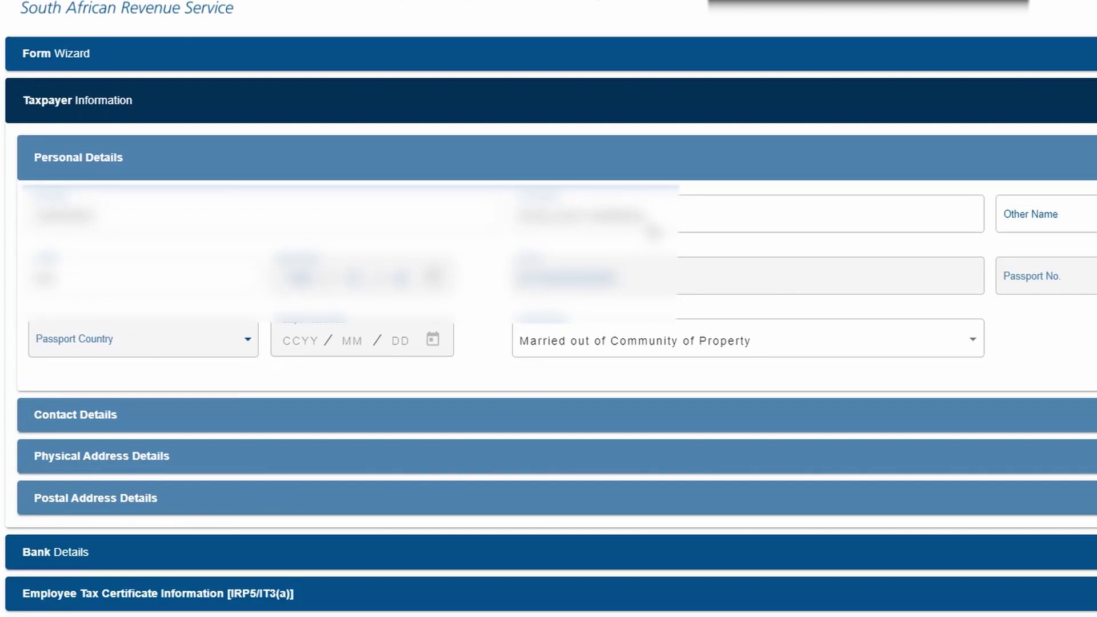
scroll(668, 389, down, 1)
click(669, 389)
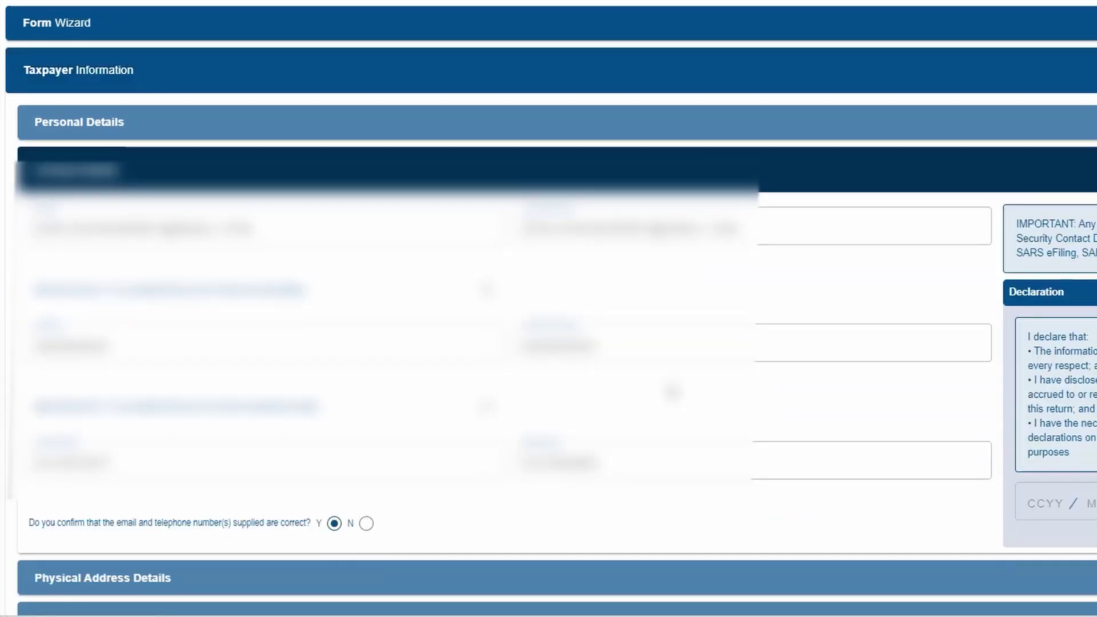
scroll(673, 392, down, 2)
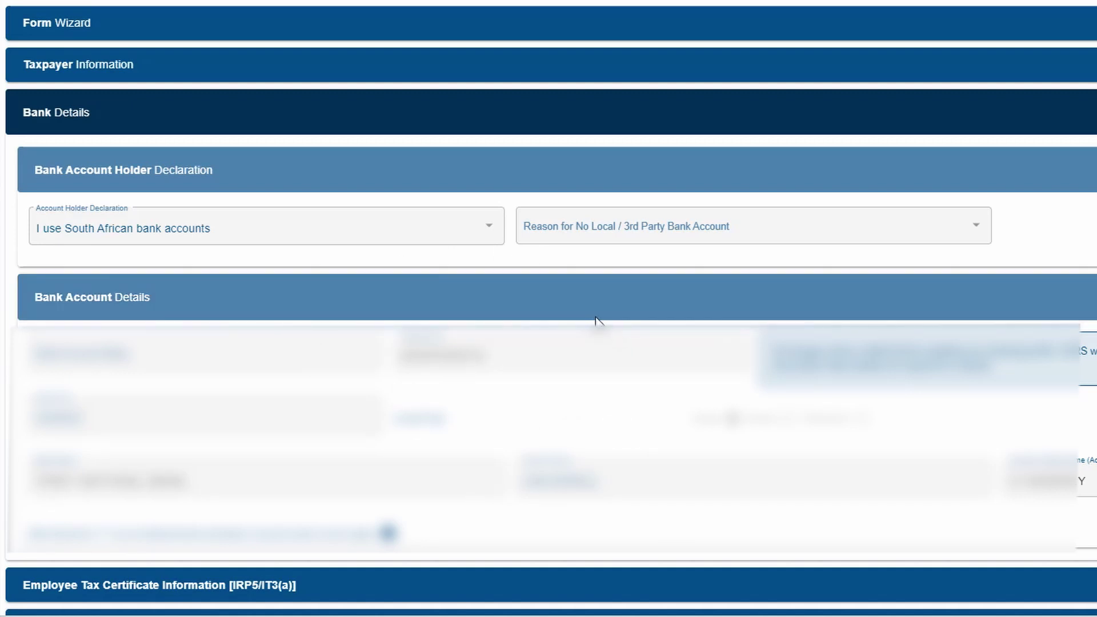
click(595, 125)
Step: Check the IRP5, local interest of R1195, REIT, foreign interest and foreign dividends, then open Deductions
click(595, 154)
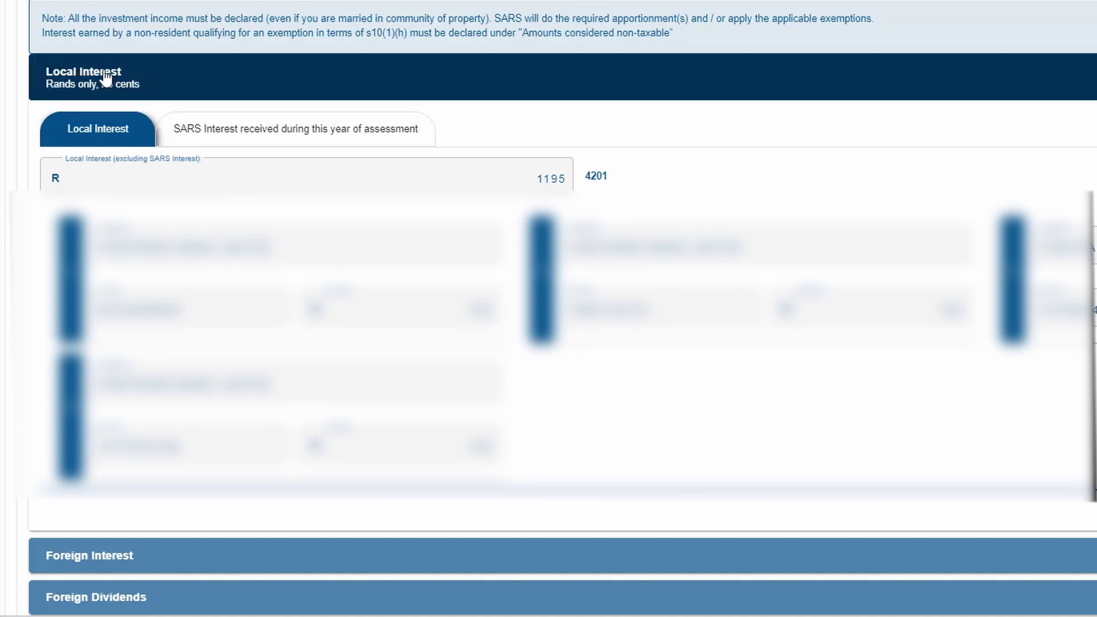
scroll(105, 78, down, 3)
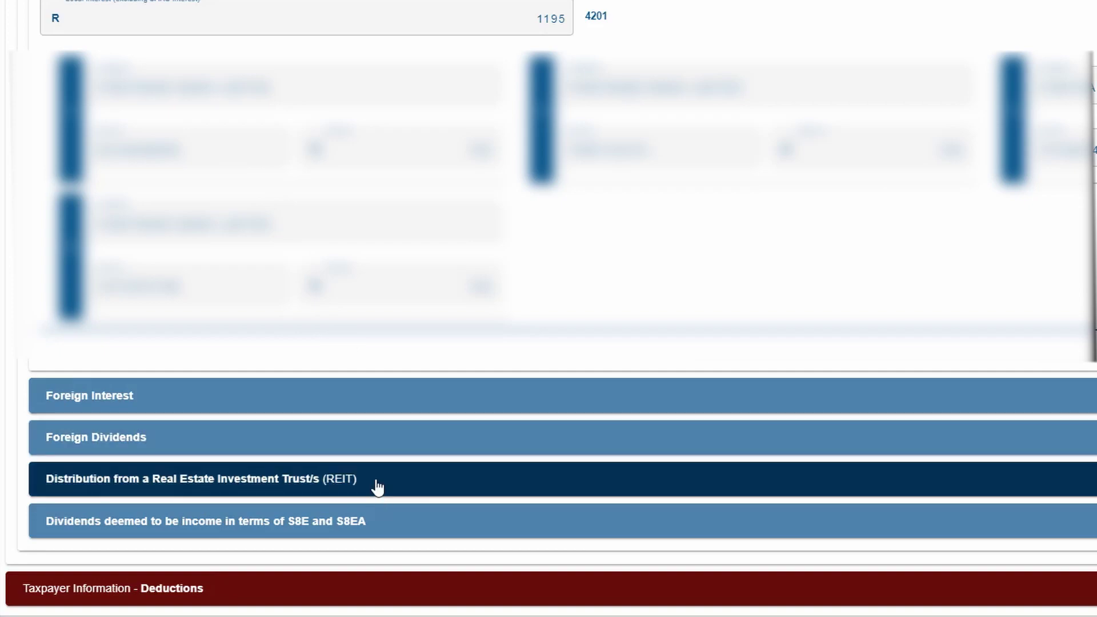
click(378, 487)
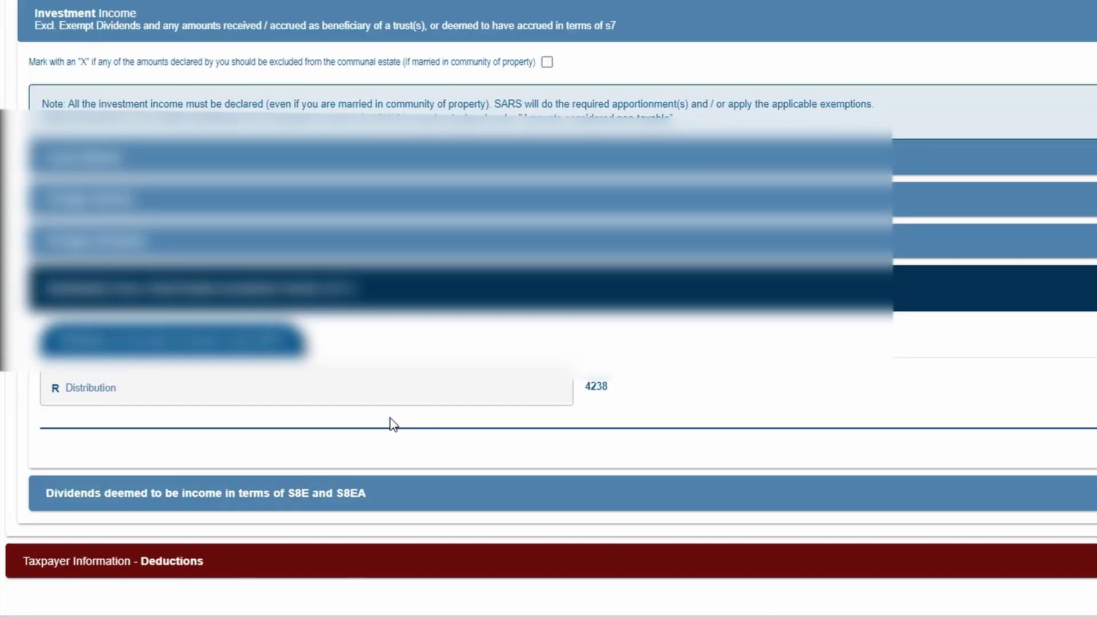
scroll(372, 414, up, 1)
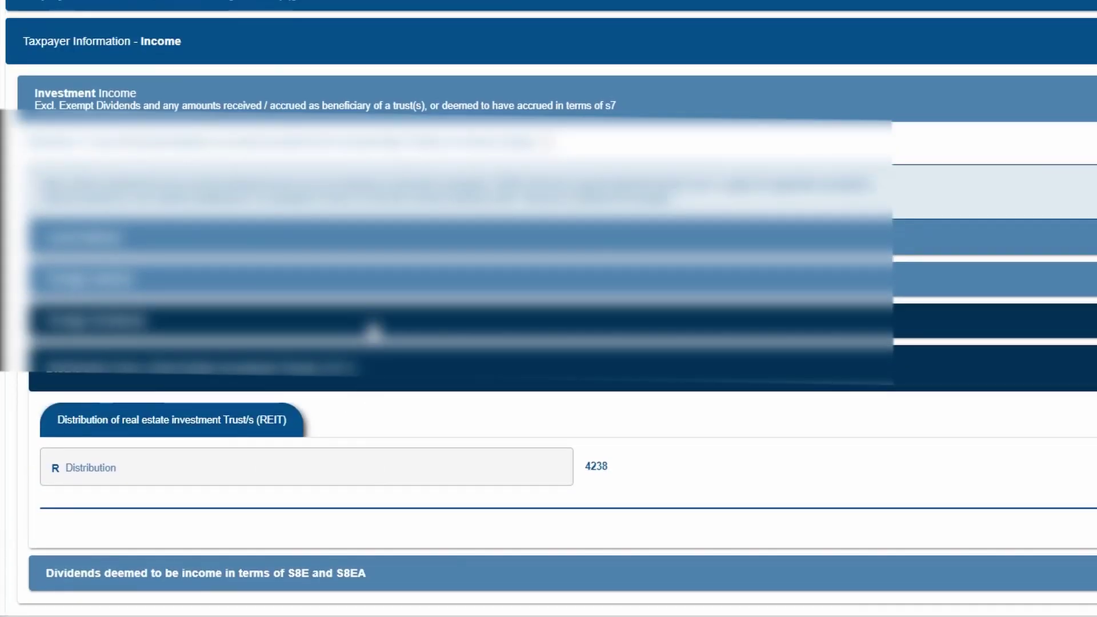
click(379, 289)
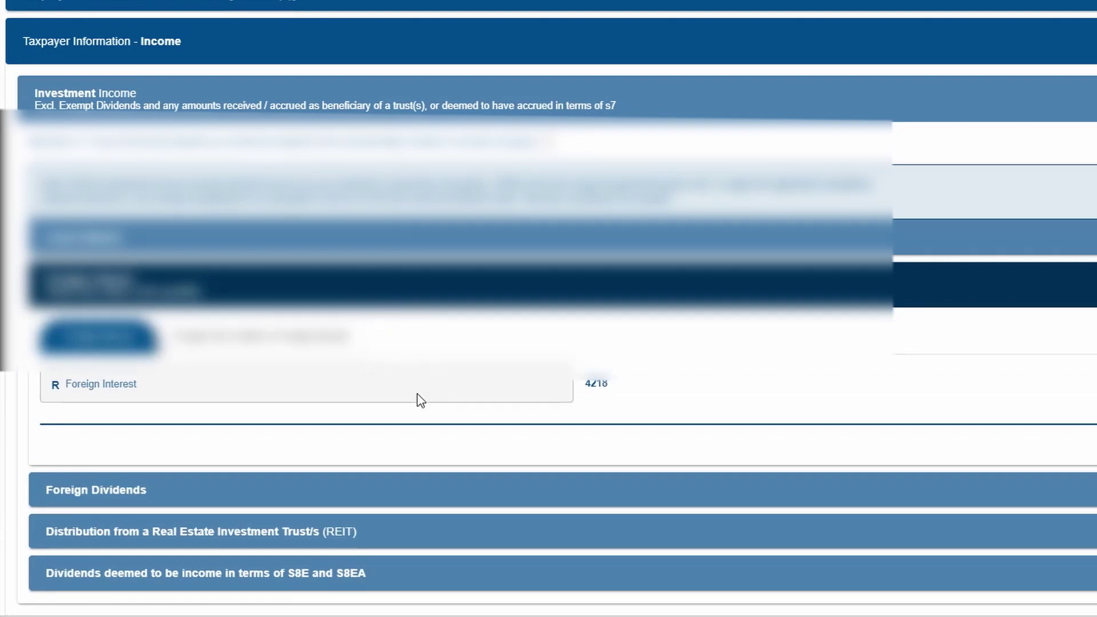
click(374, 498)
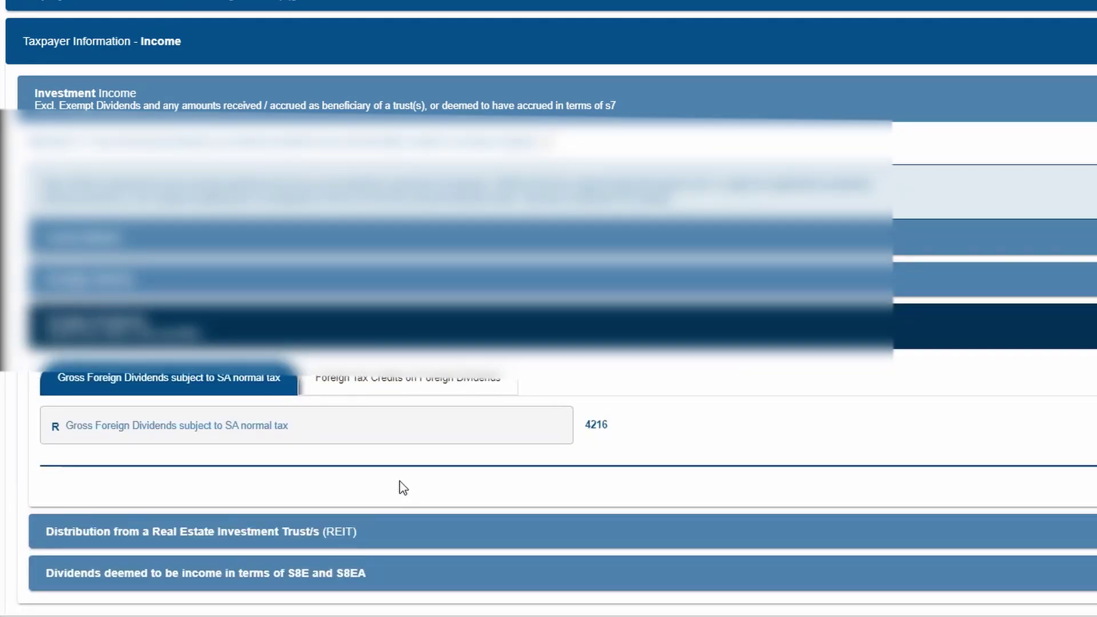
click(379, 323)
click(379, 320)
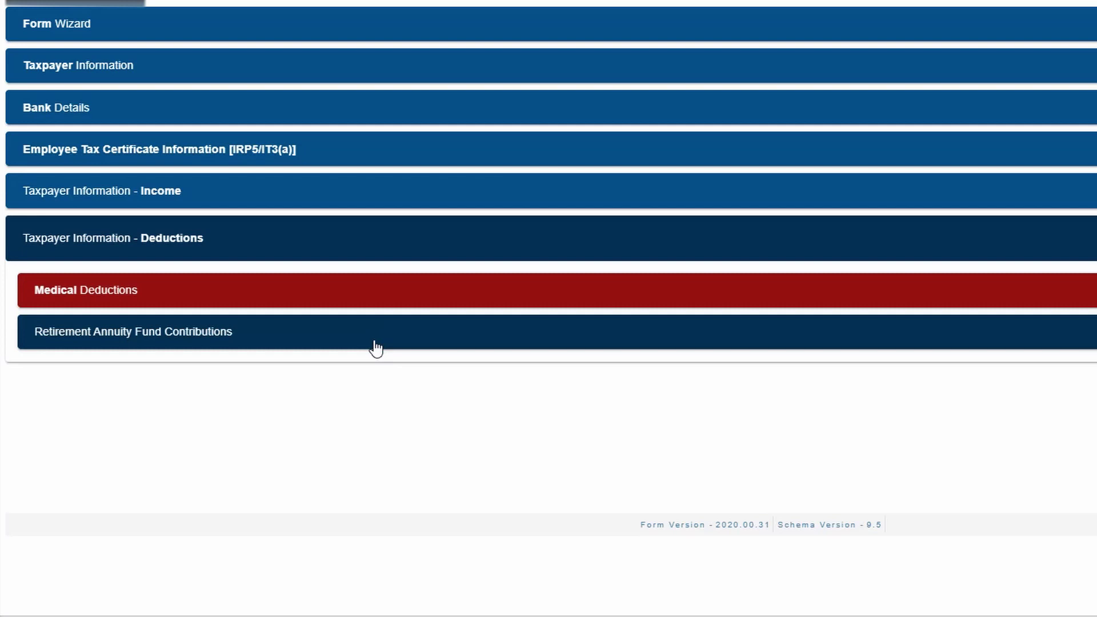
Step: Expand Medical Deductions and set the Disability answer to No
click(312, 303)
scroll(490, 389, down, 3)
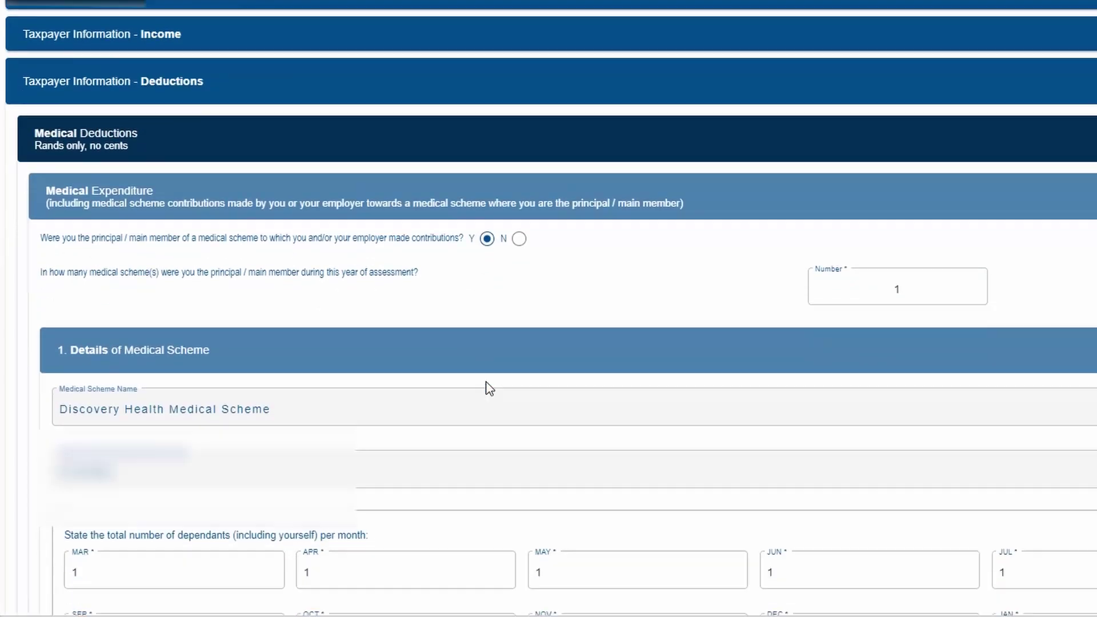
scroll(490, 389, down, 5)
scroll(490, 389, down, 3)
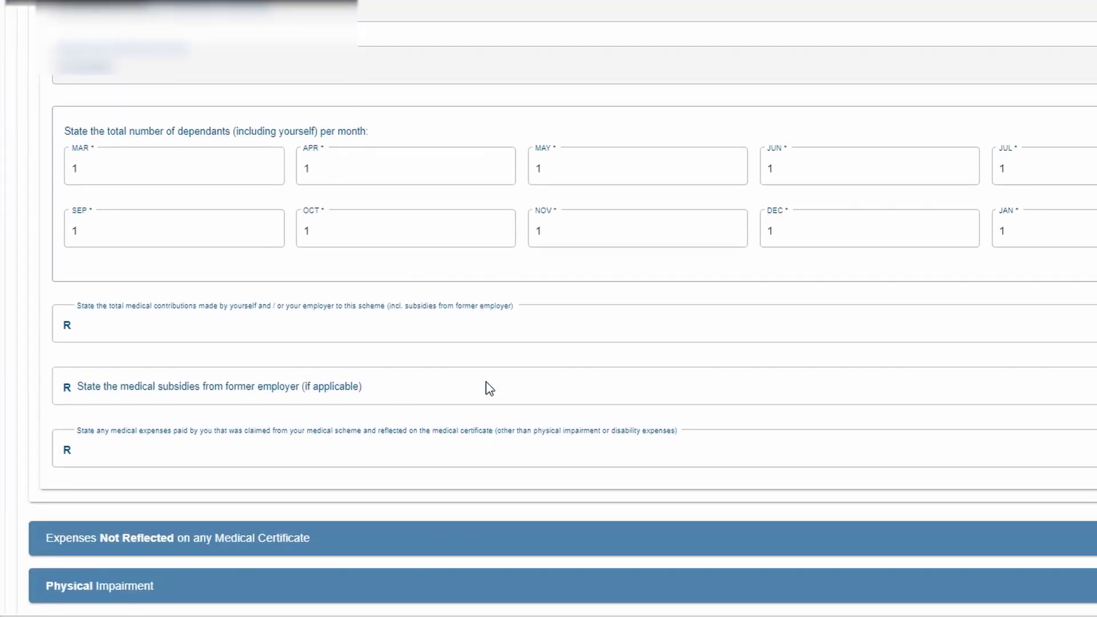
scroll(490, 389, down, 2)
click(298, 551)
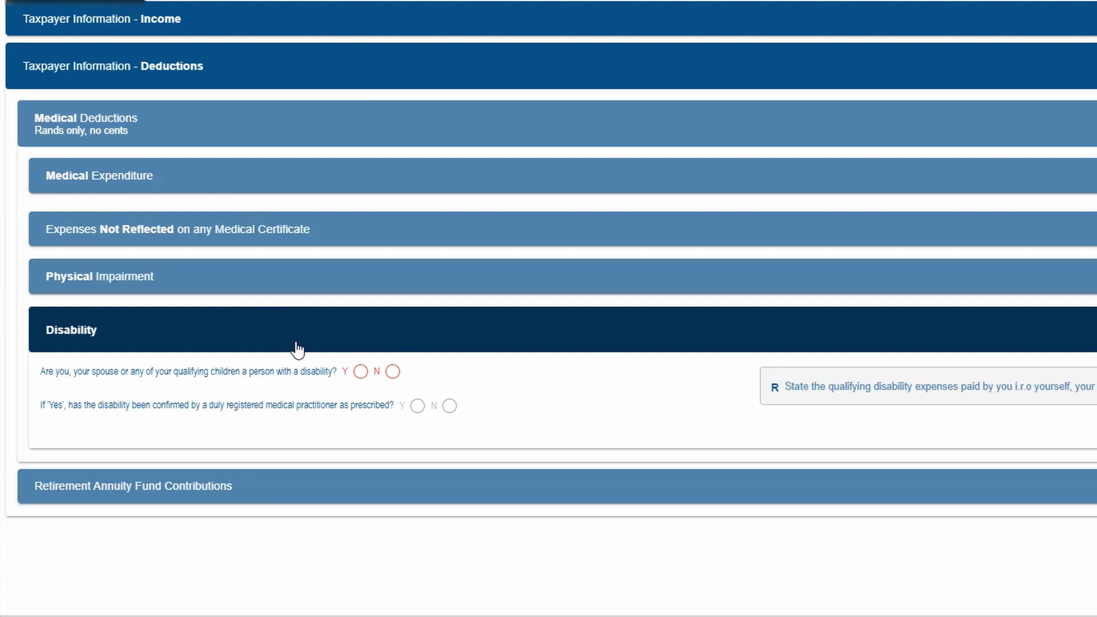
click(392, 372)
click(490, 345)
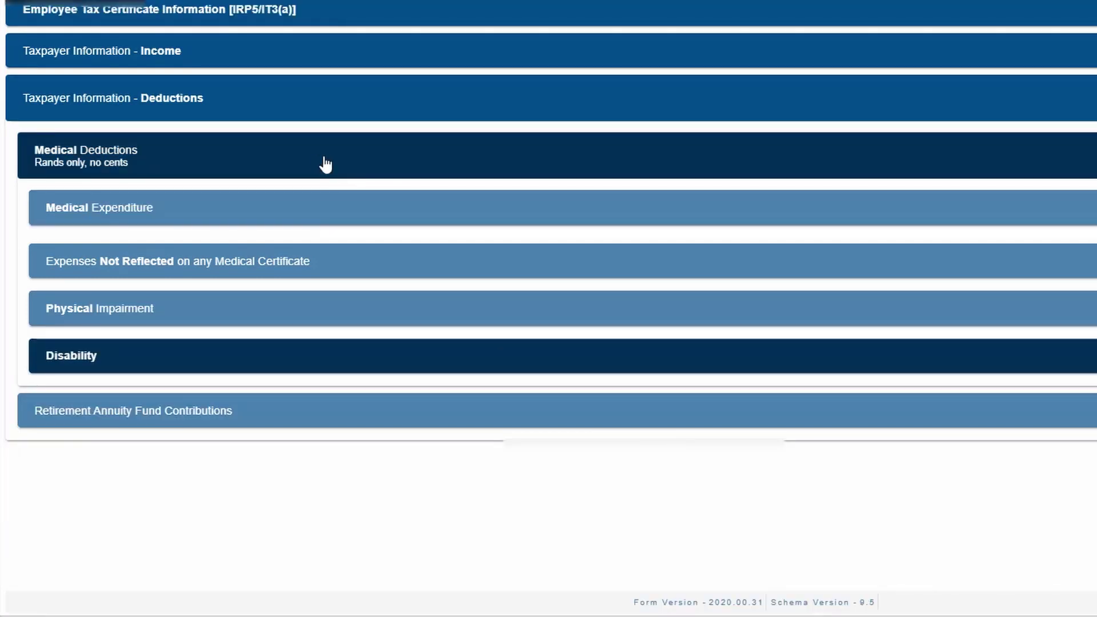
click(294, 369)
click(360, 405)
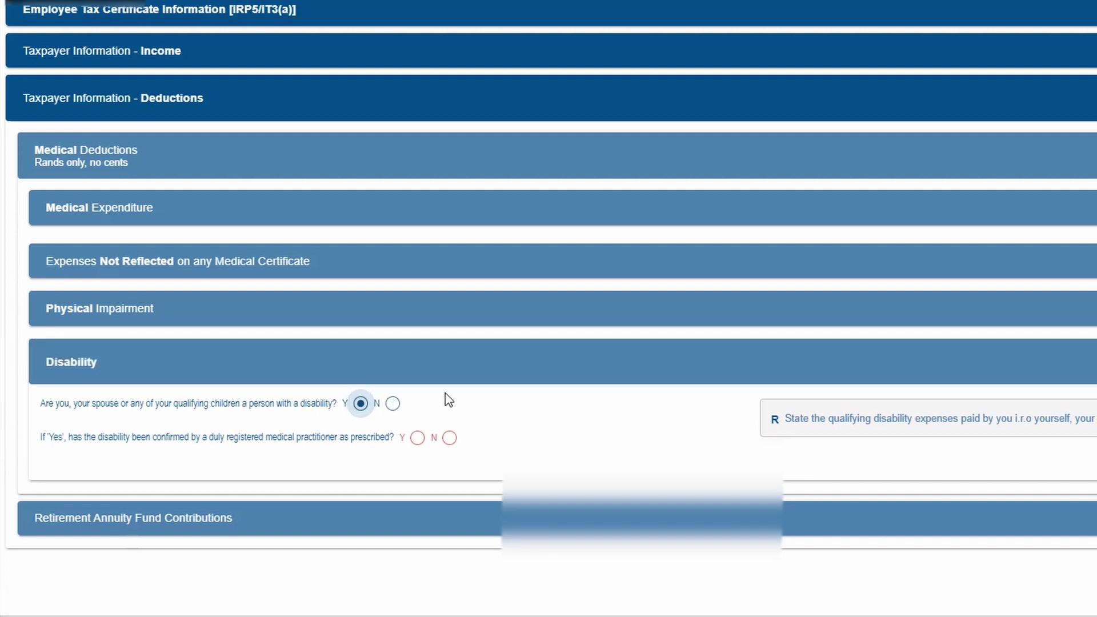
click(360, 406)
click(415, 375)
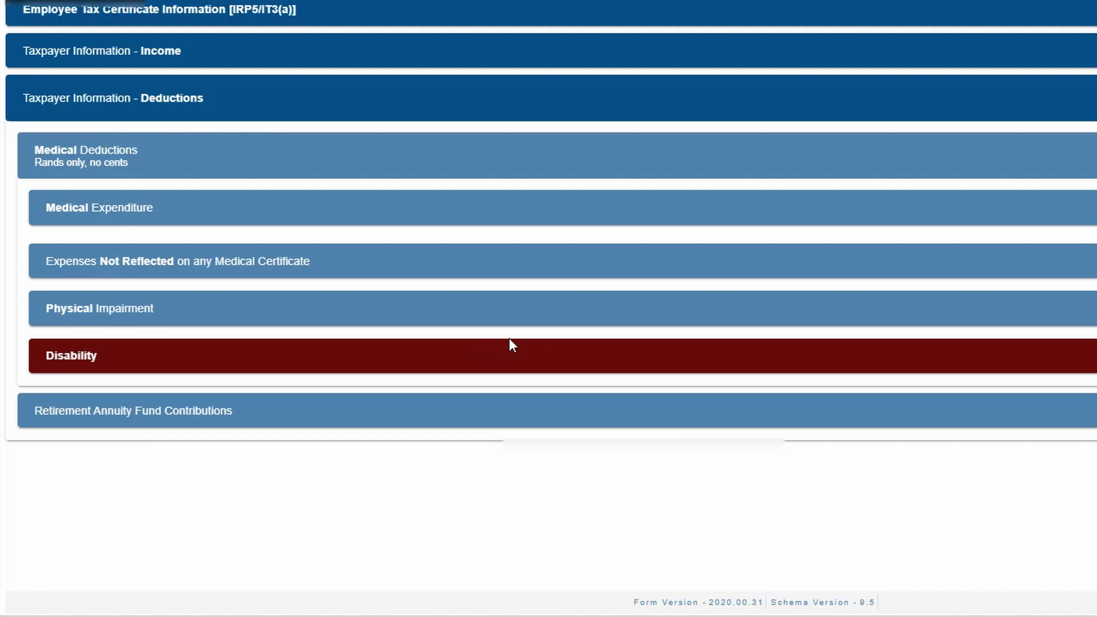
scroll(509, 343, up, 3)
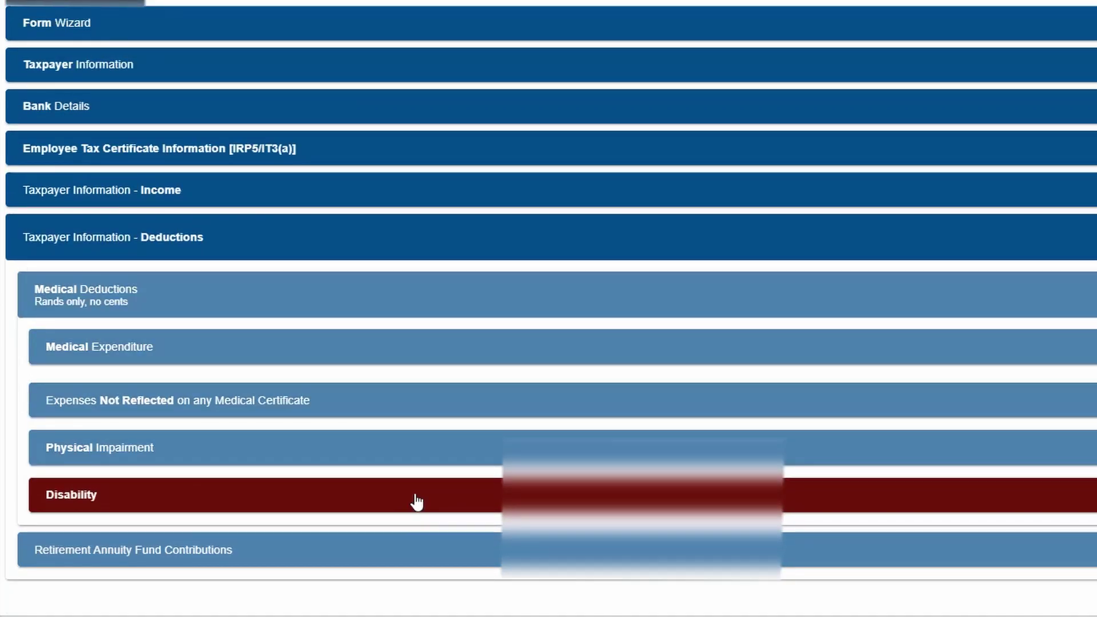
click(417, 500)
scroll(456, 460, down, 4)
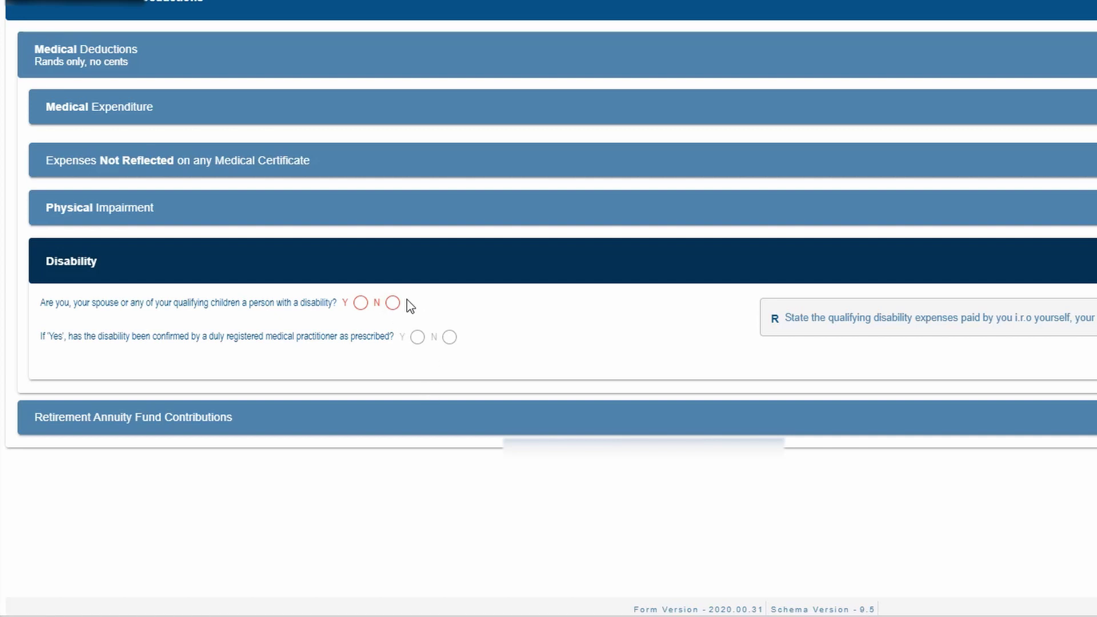
click(393, 303)
Step: Review both retirement annuity policies, including the Discovery Invest policy details
click(453, 427)
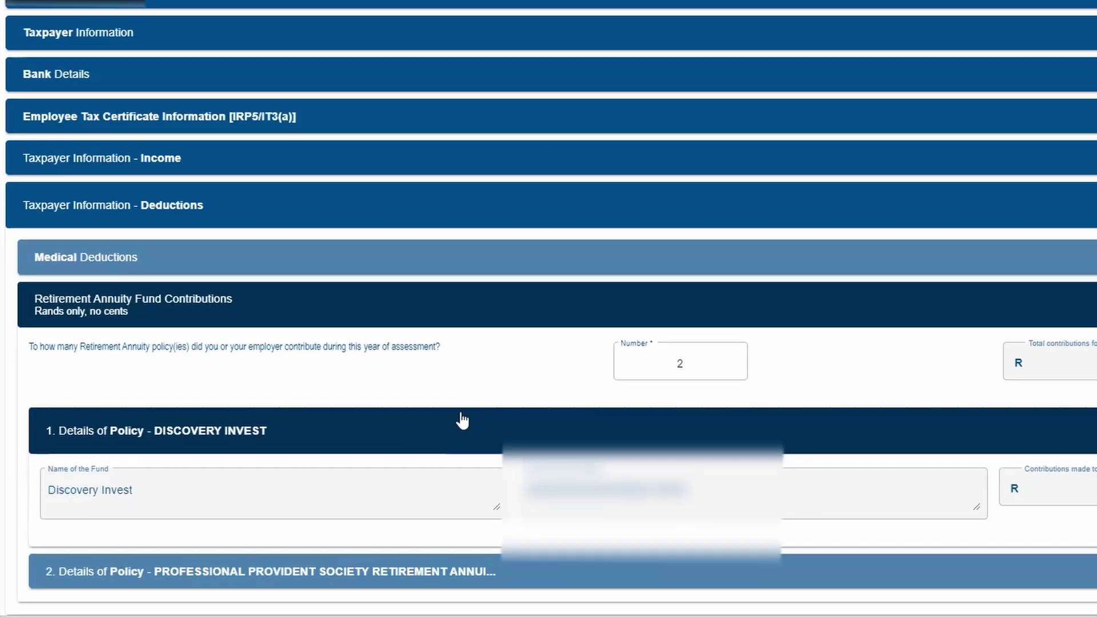
scroll(462, 420, down, 3)
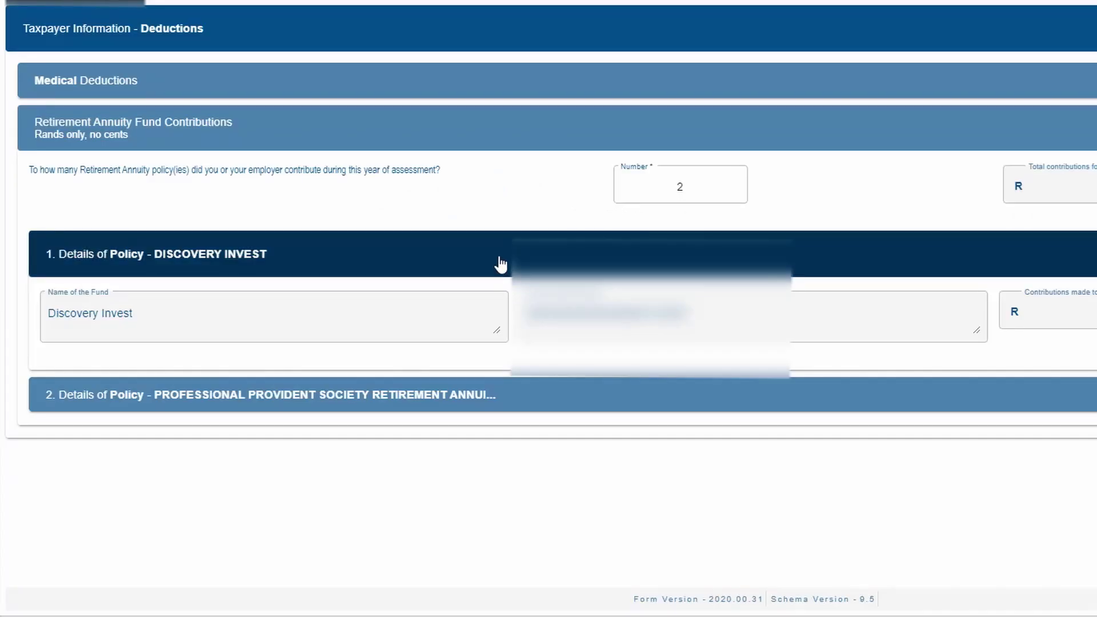
click(572, 397)
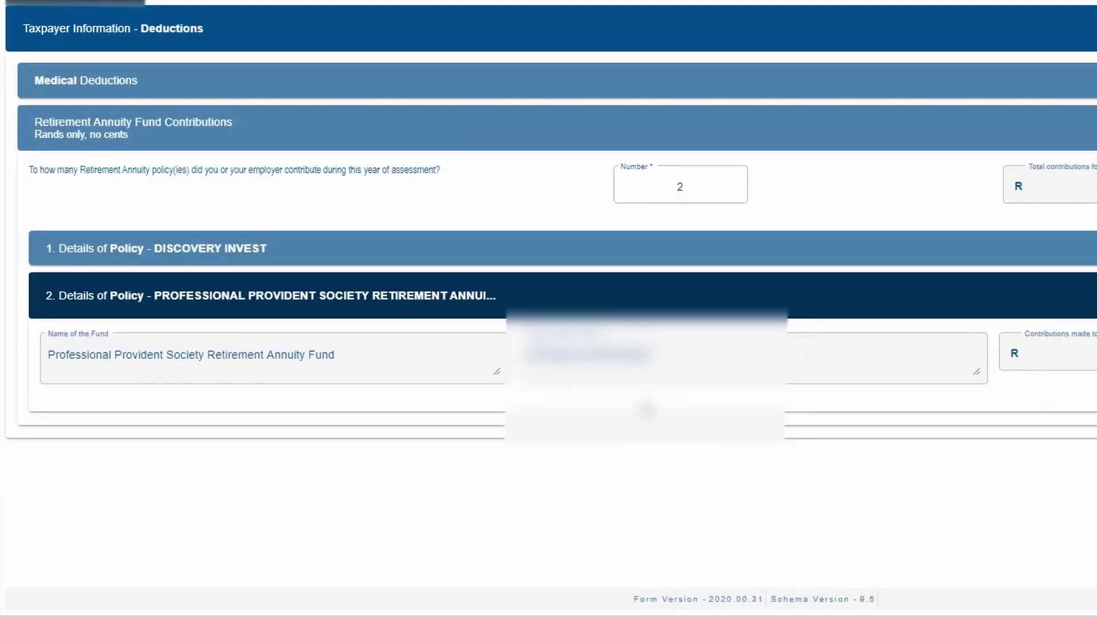
click(544, 298)
click(546, 363)
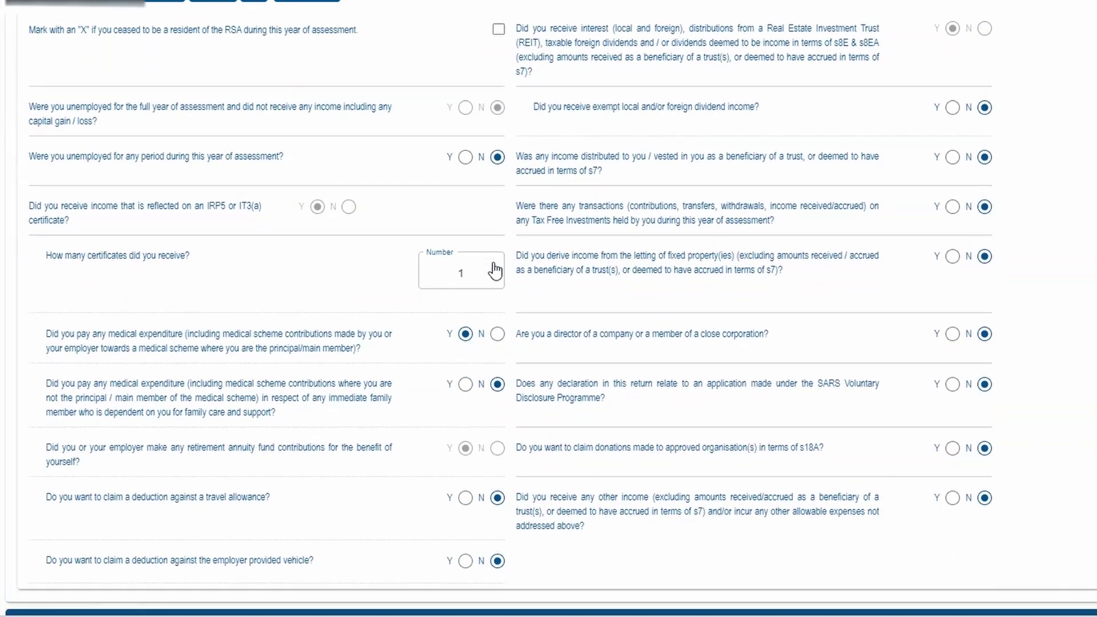
Step: Answer Yes for capital gains disposals, foreign income, and local business, trade or professional income
scroll(495, 270, down, 3)
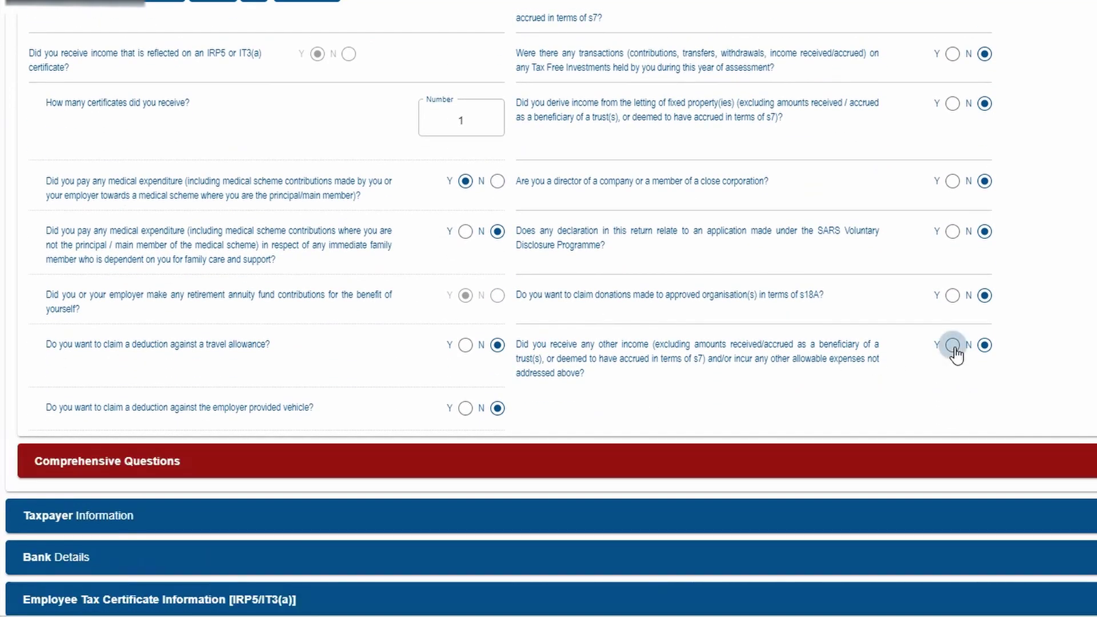
scroll(955, 354, down, 3)
click(728, 313)
scroll(726, 313, down, 4)
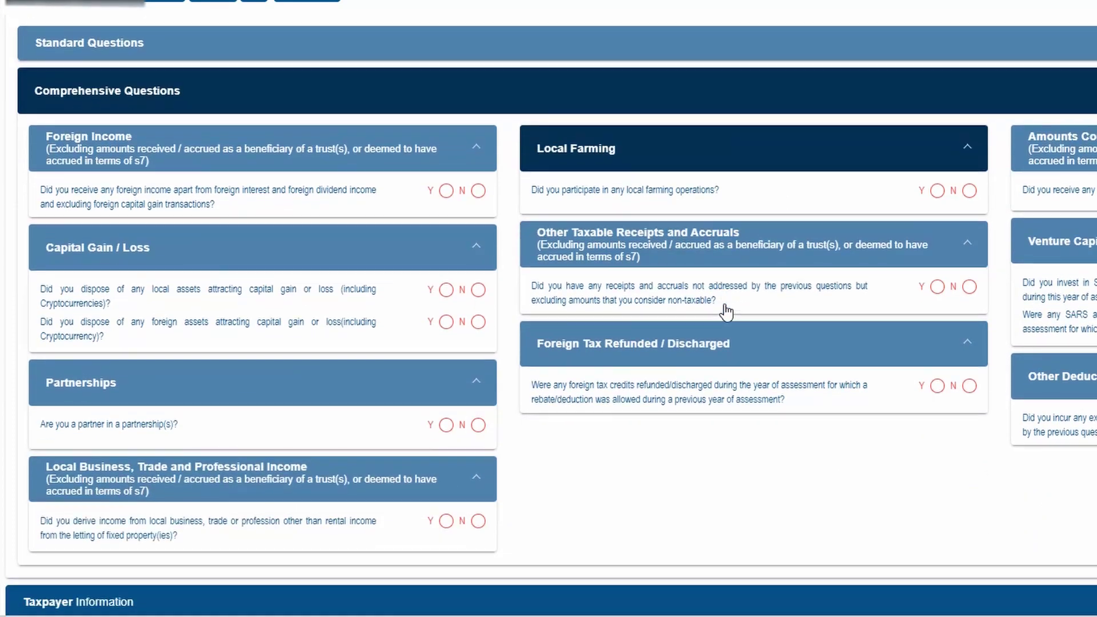
click(448, 208)
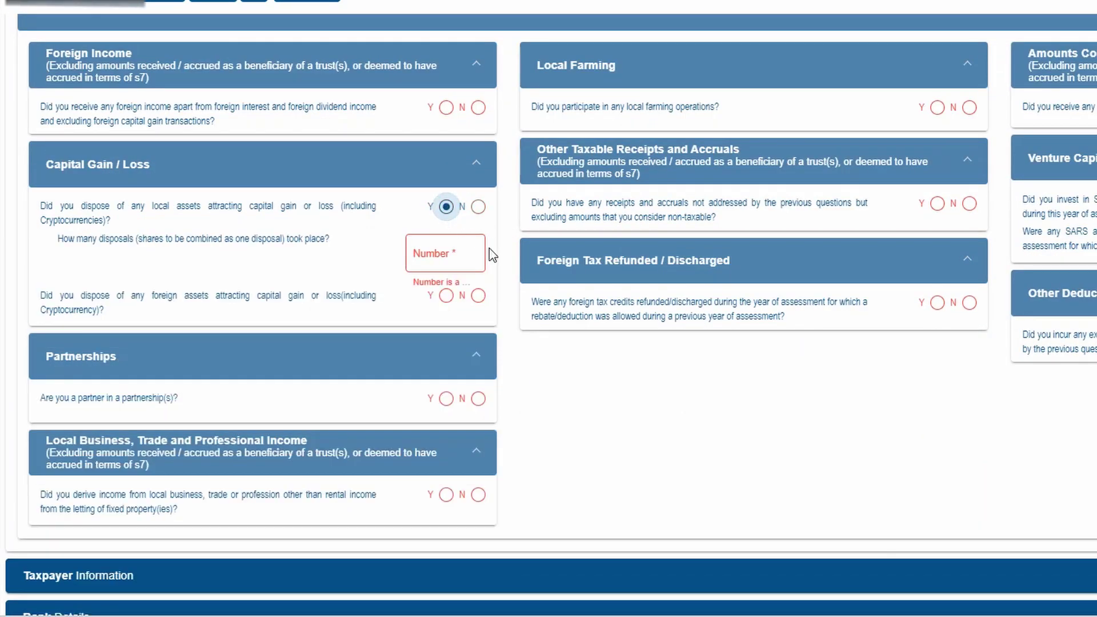
click(446, 107)
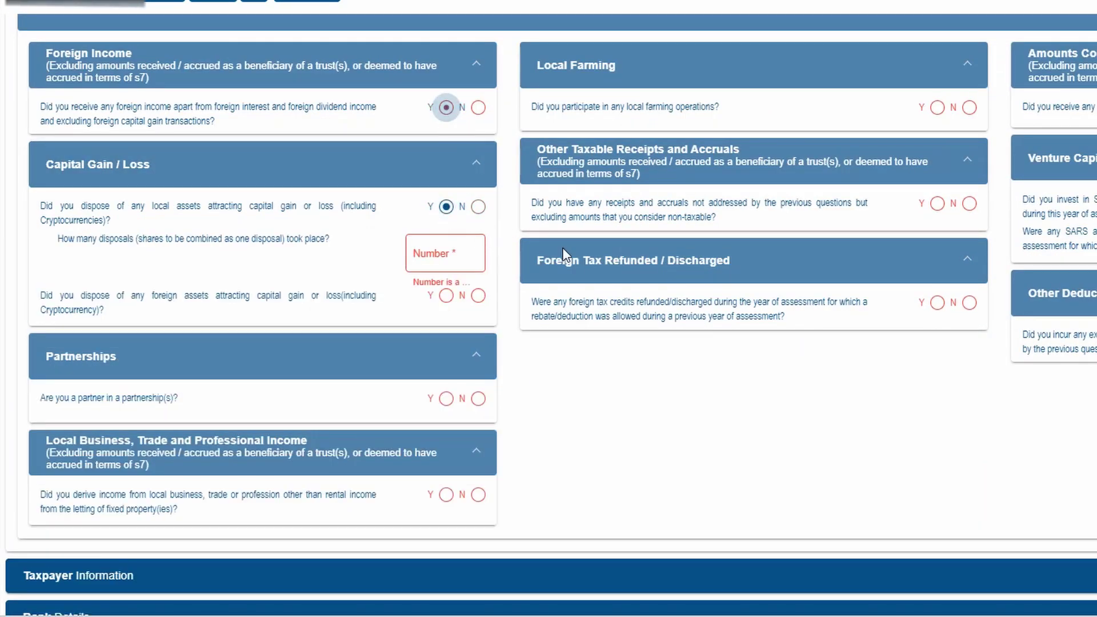
click(446, 495)
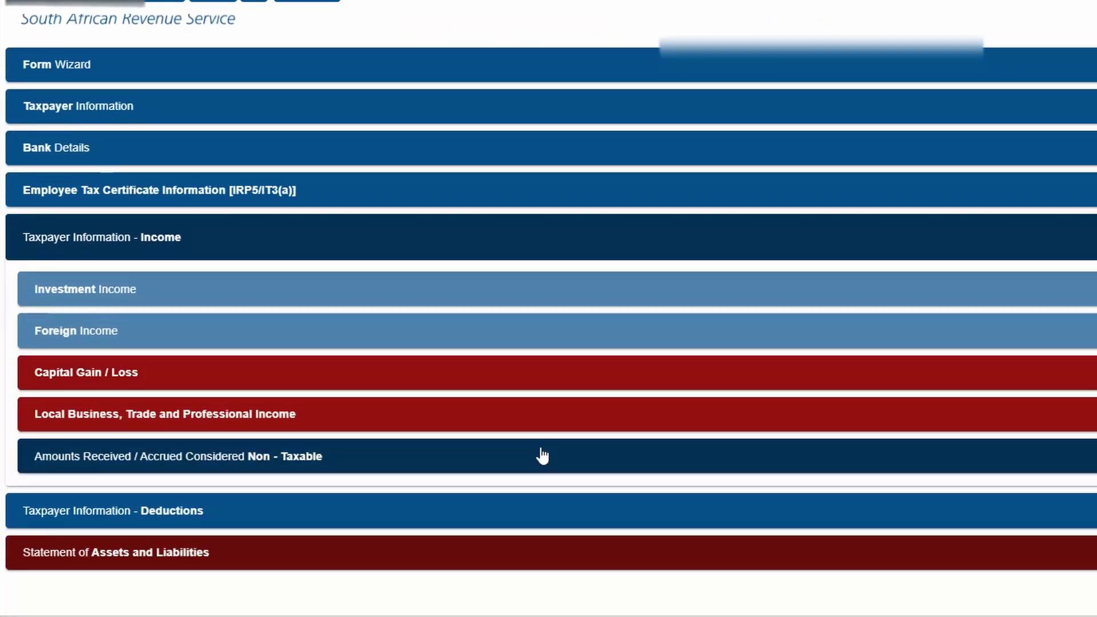
Step: Expand Capital Gain / Loss, leave Main Asset Type unselected, and open Local Business income
click(414, 387)
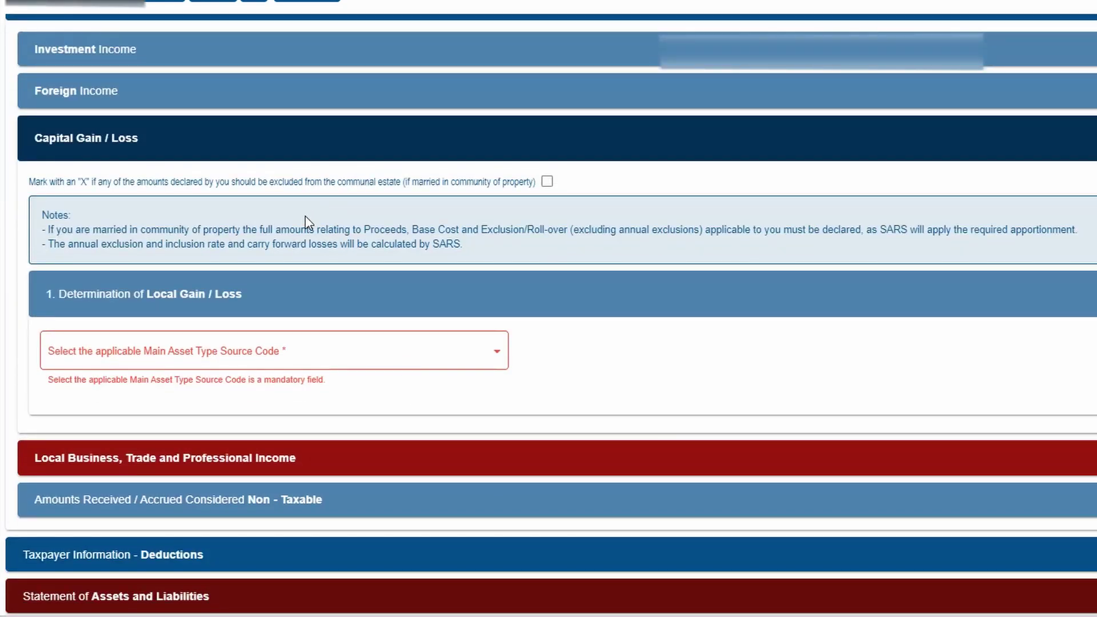
click(354, 355)
scroll(354, 359, down, 1)
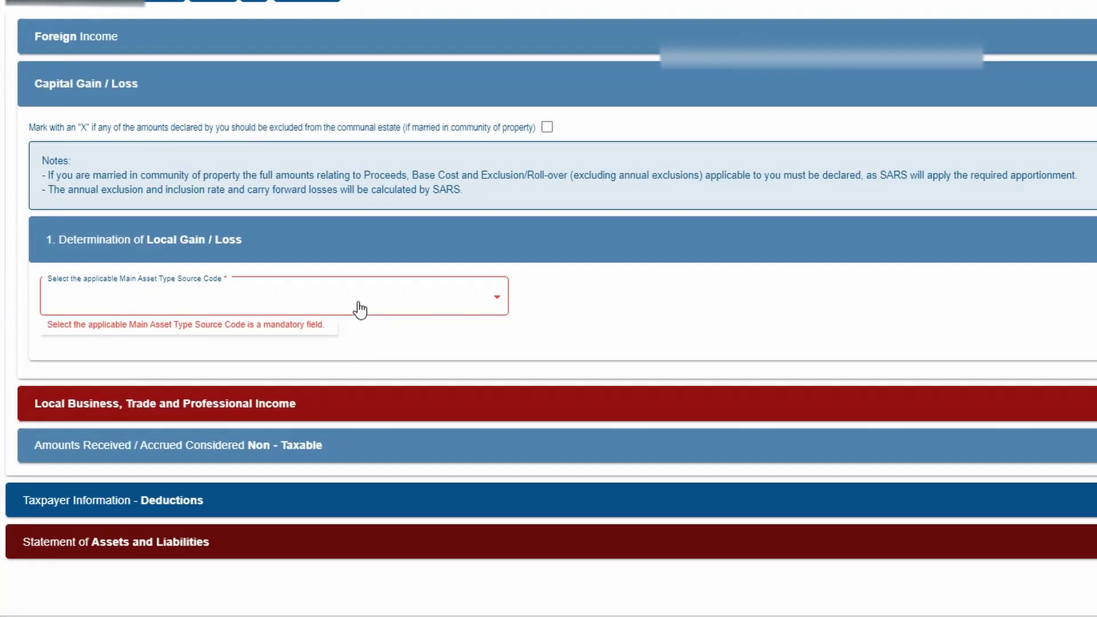
click(358, 308)
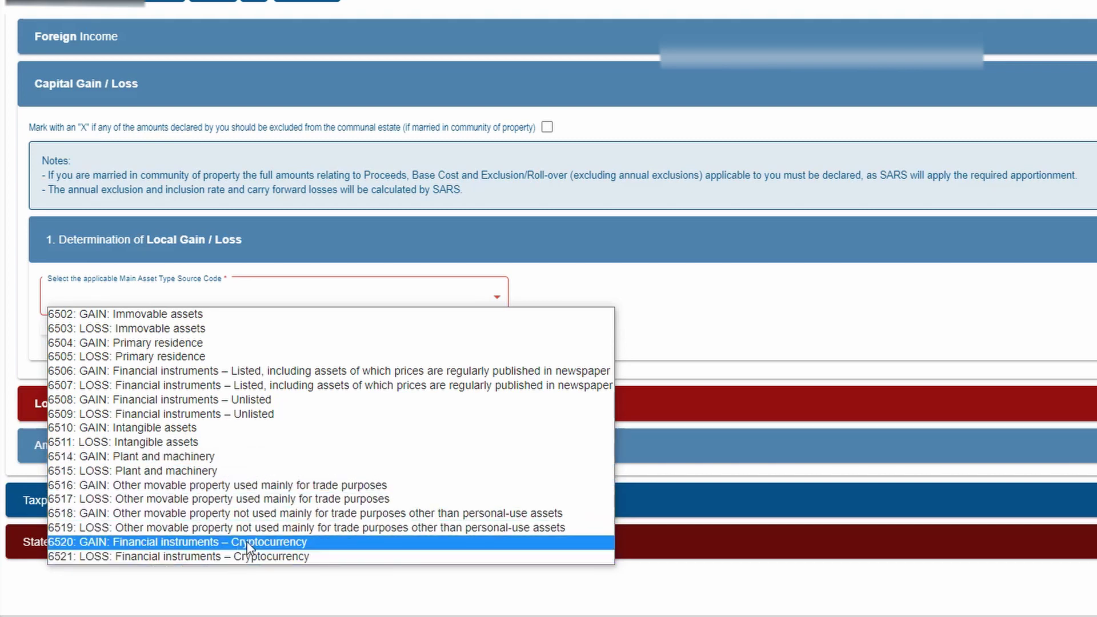
click(708, 327)
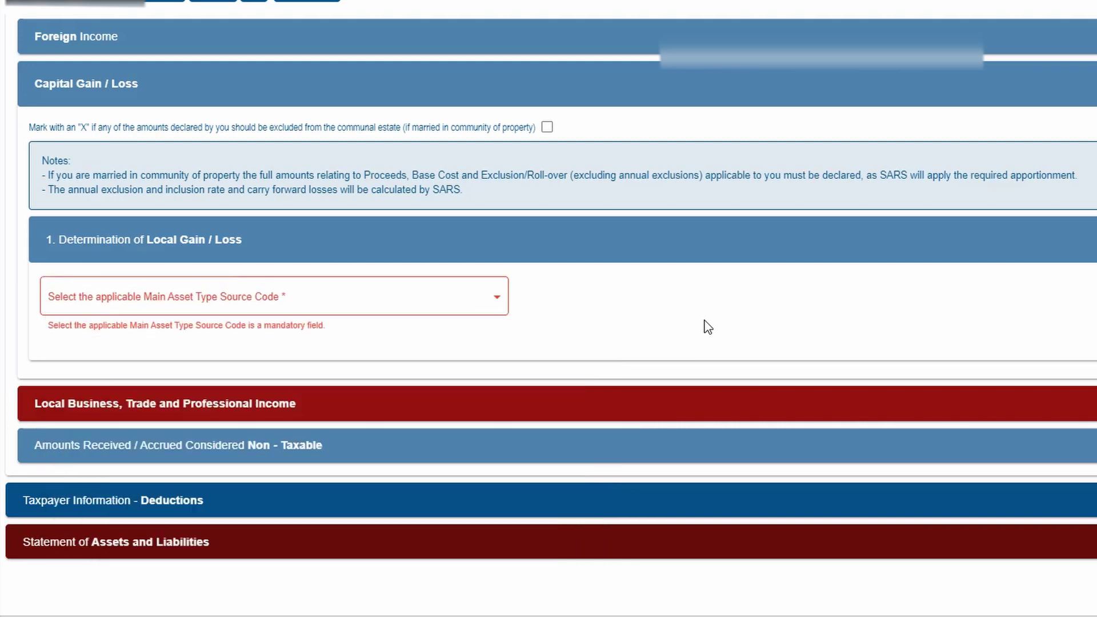
click(612, 250)
click(592, 418)
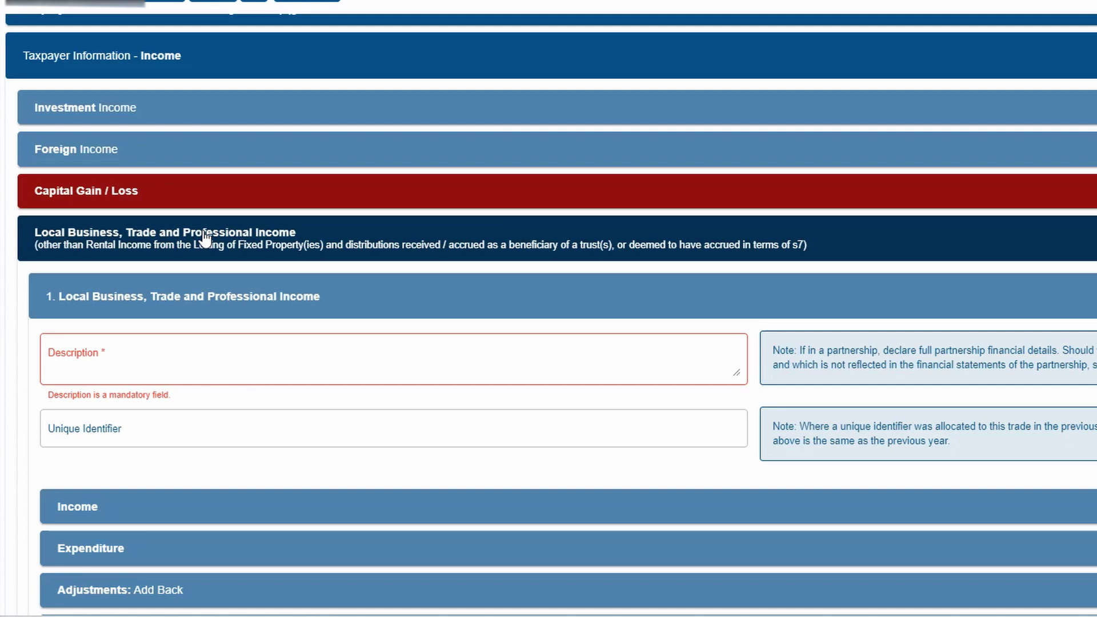
Step: Expand the business Description, Income, Expenditure and Profit / Loss parts, then open Non-Taxable amounts
scroll(206, 237, down, 4)
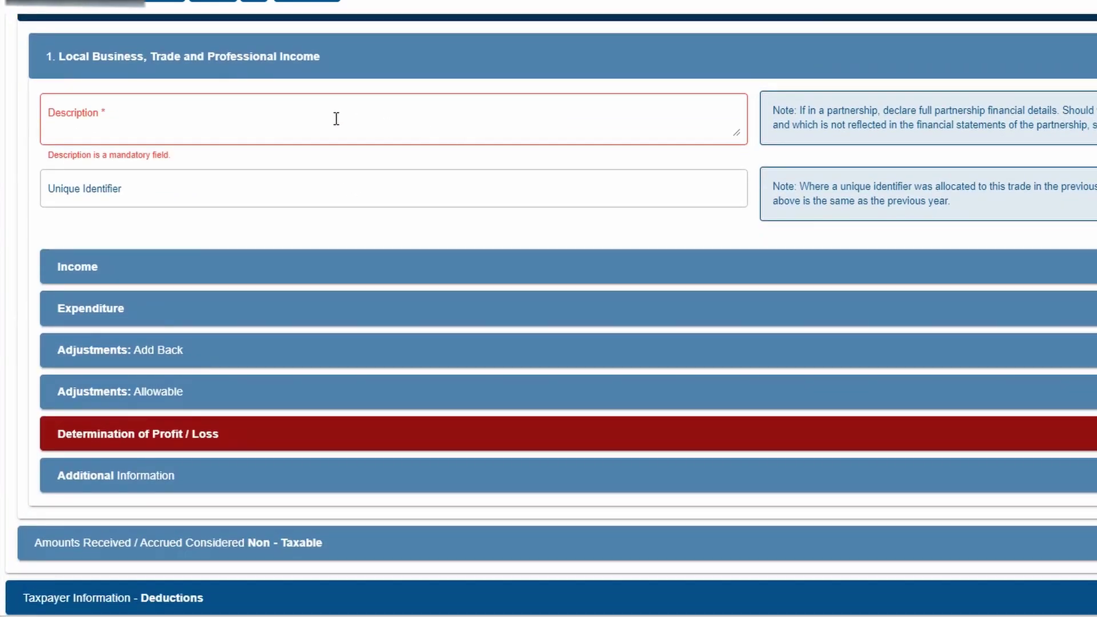
click(336, 118)
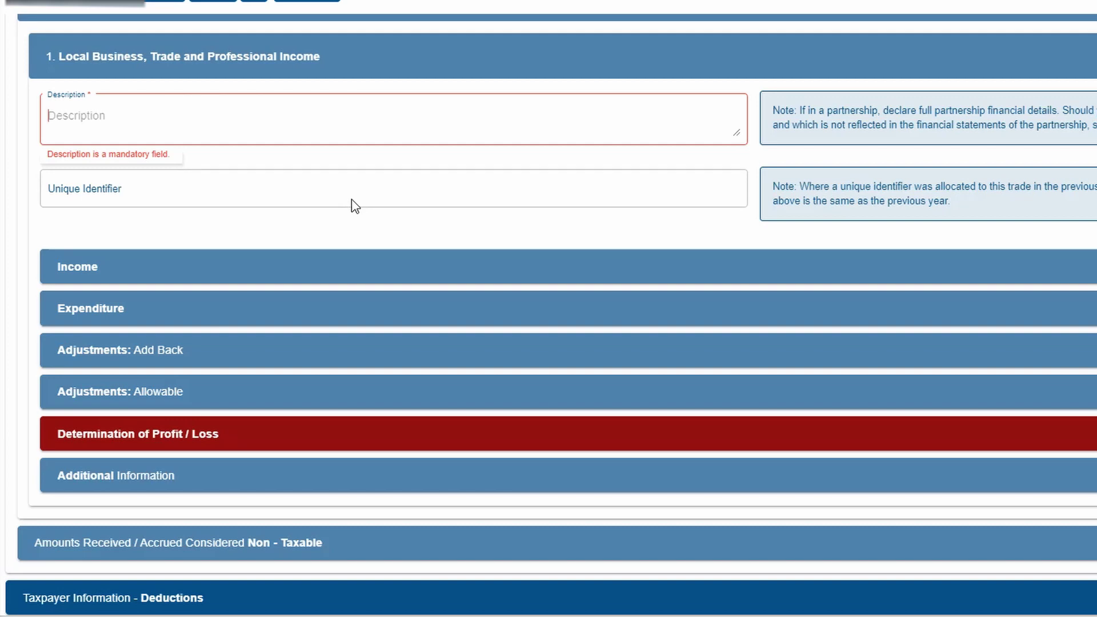
click(378, 269)
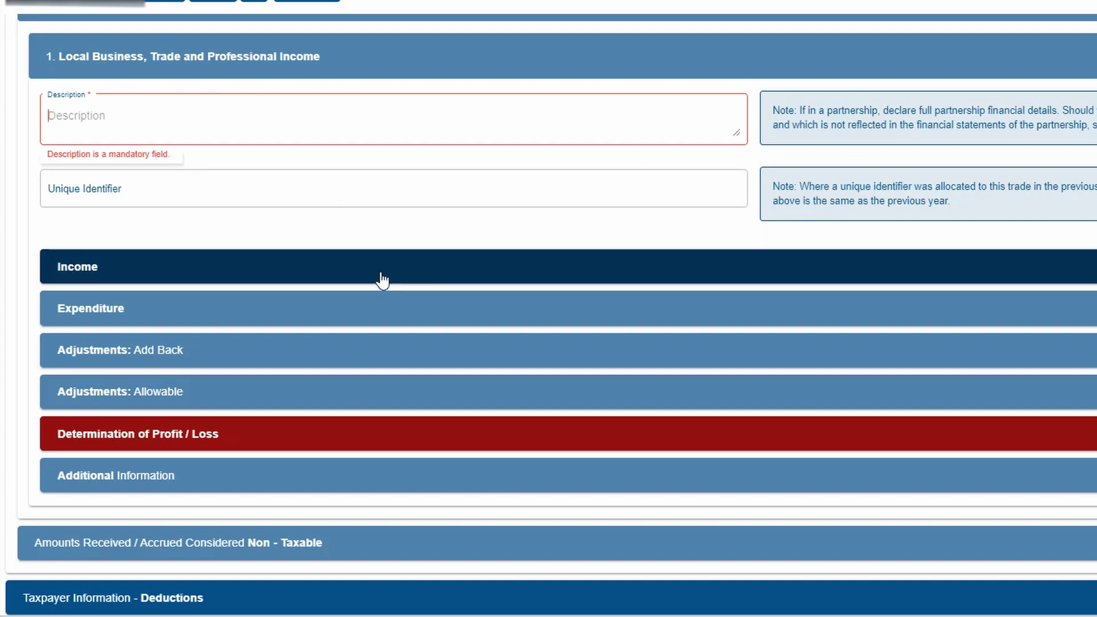
scroll(379, 277, down, 3)
click(375, 384)
scroll(381, 386, down, 8)
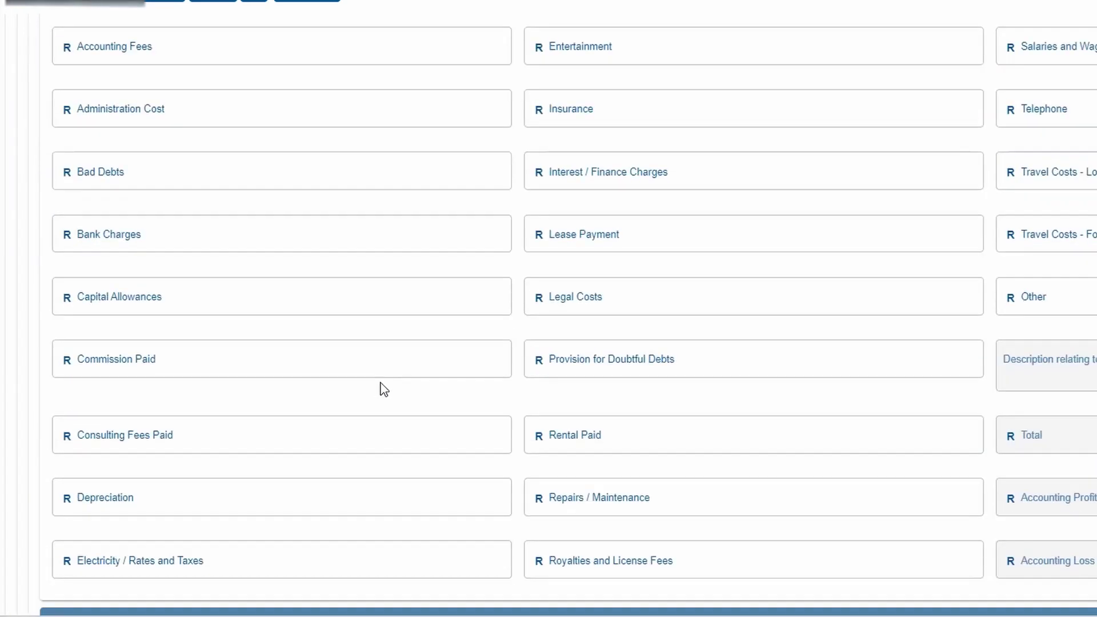
click(379, 383)
scroll(414, 416, down, 2)
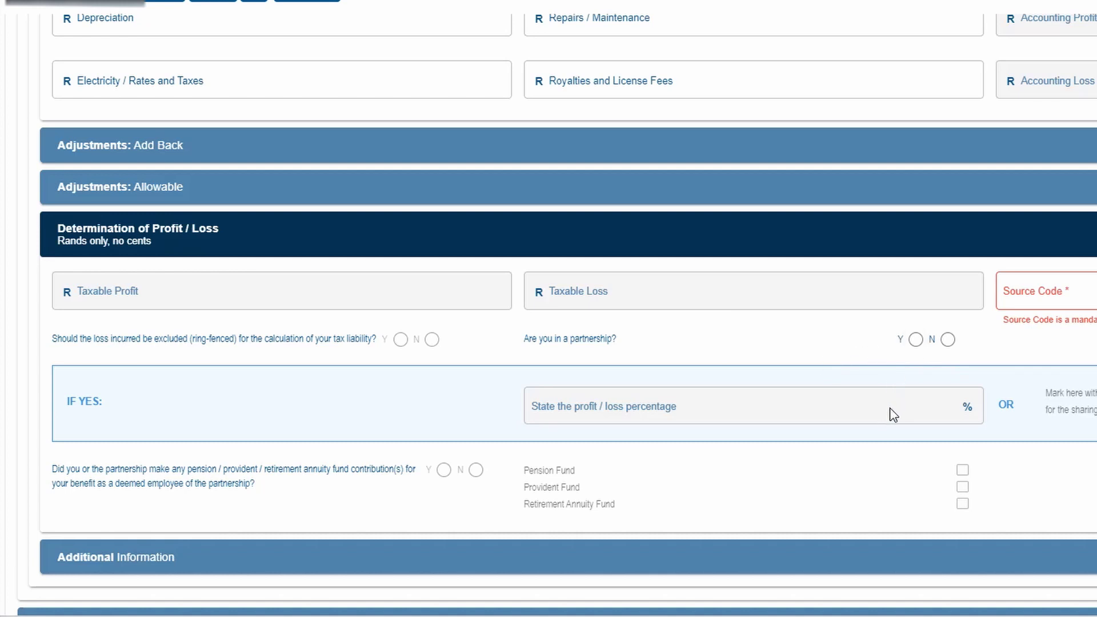
scroll(868, 415, down, 4)
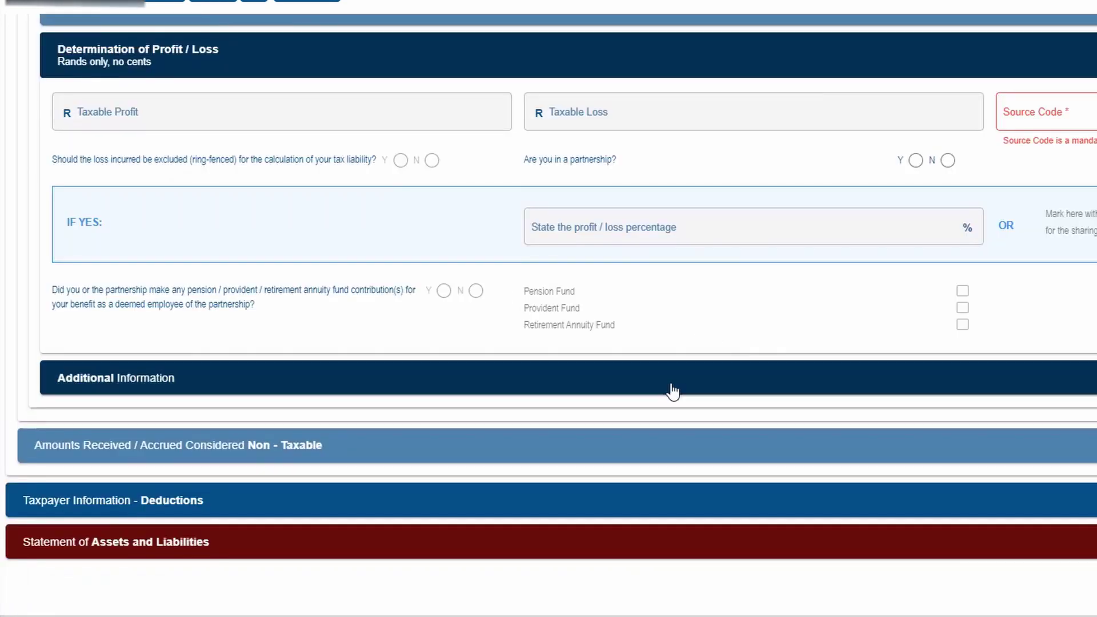
click(652, 448)
scroll(652, 450, down, 4)
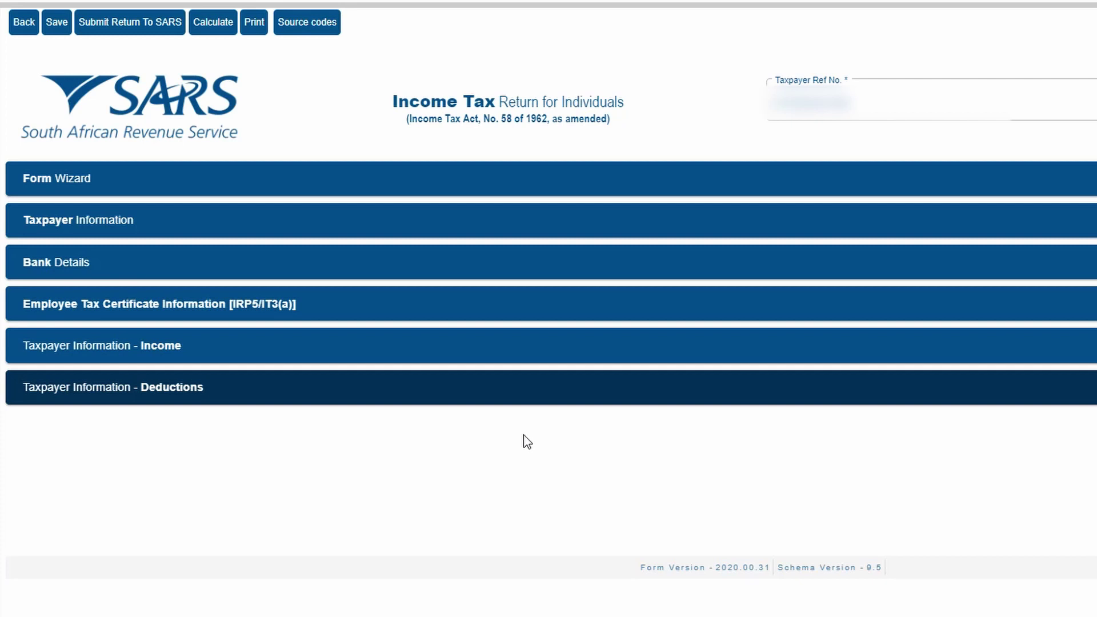
Step: Save and calculate the return, giving taxable income R695066.00 after R51383.00 deductions
click(214, 23)
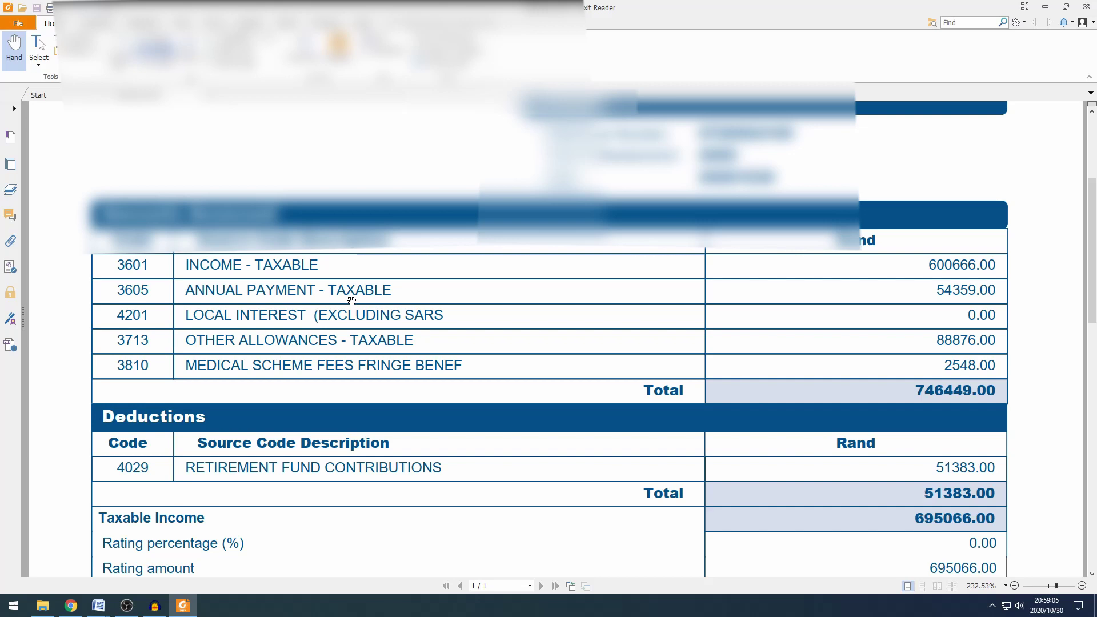
Step: Scroll through the Tax Calculation and Disclaimer sections, reviewing normal tax 202282.74 and result -4861.23
scroll(351, 301, down, 3)
scroll(351, 301, down, 3)
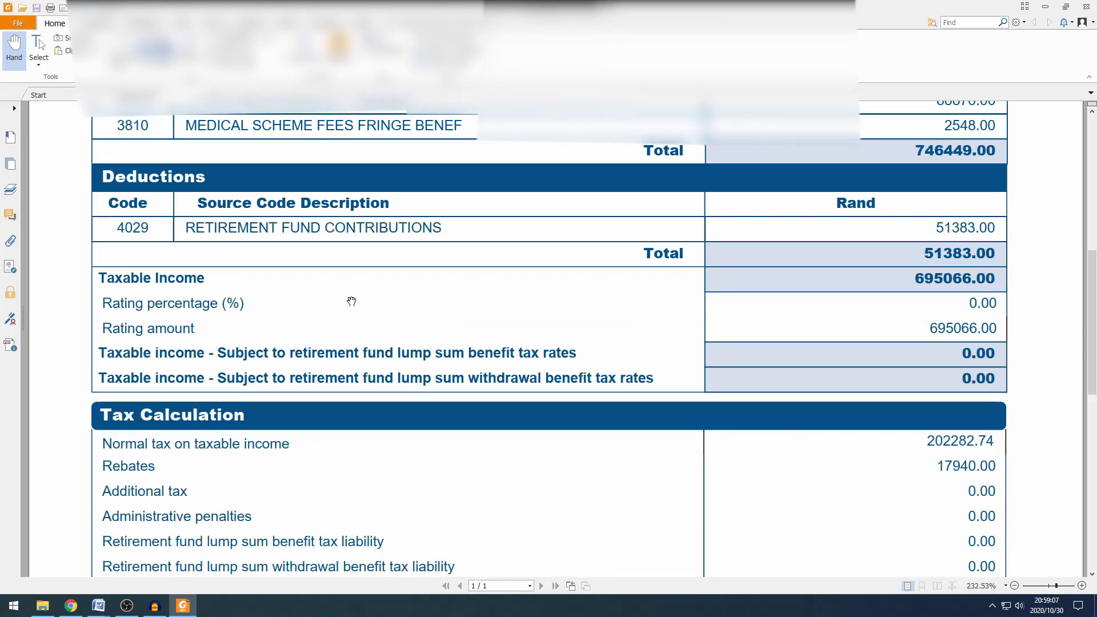
scroll(351, 301, down, 5)
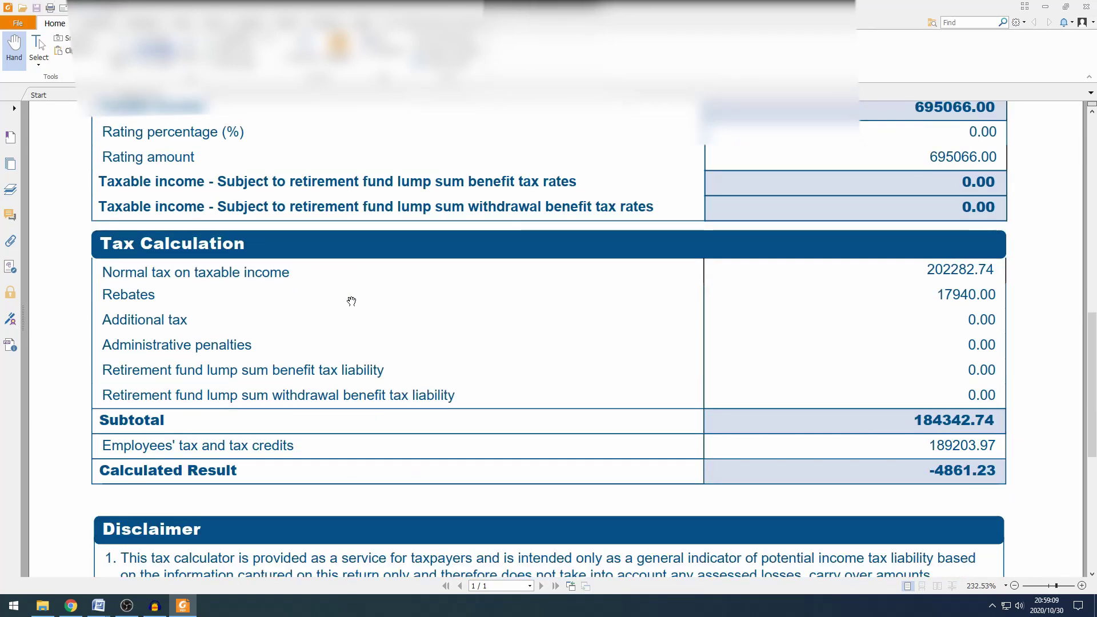
scroll(352, 301, down, 2)
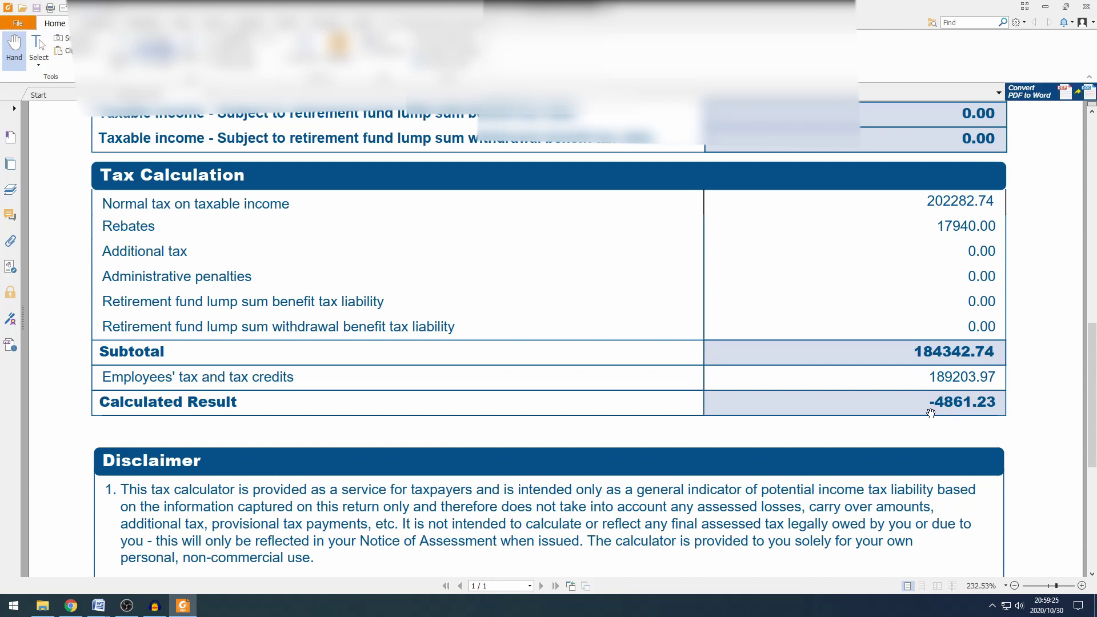
scroll(797, 411, down, 1)
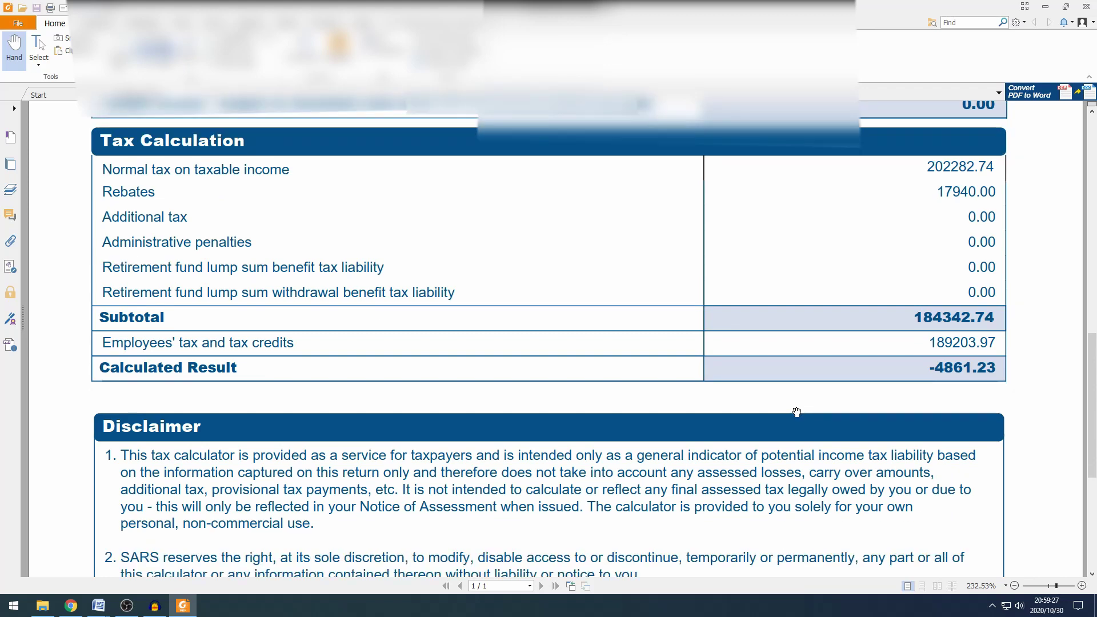
scroll(759, 416, up, 3)
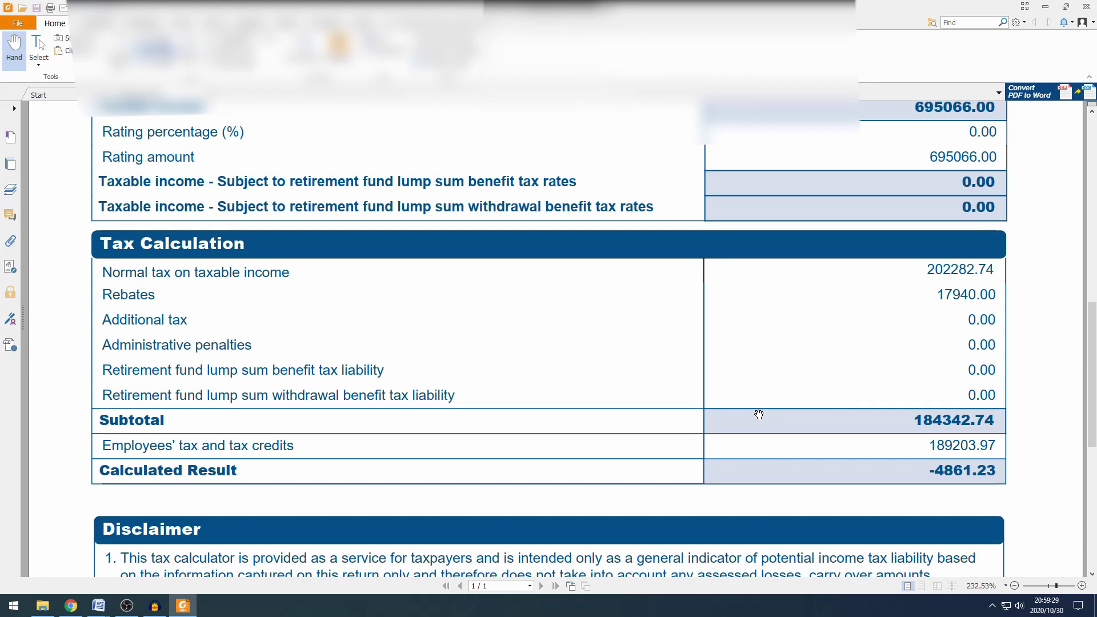
scroll(759, 415, up, 12)
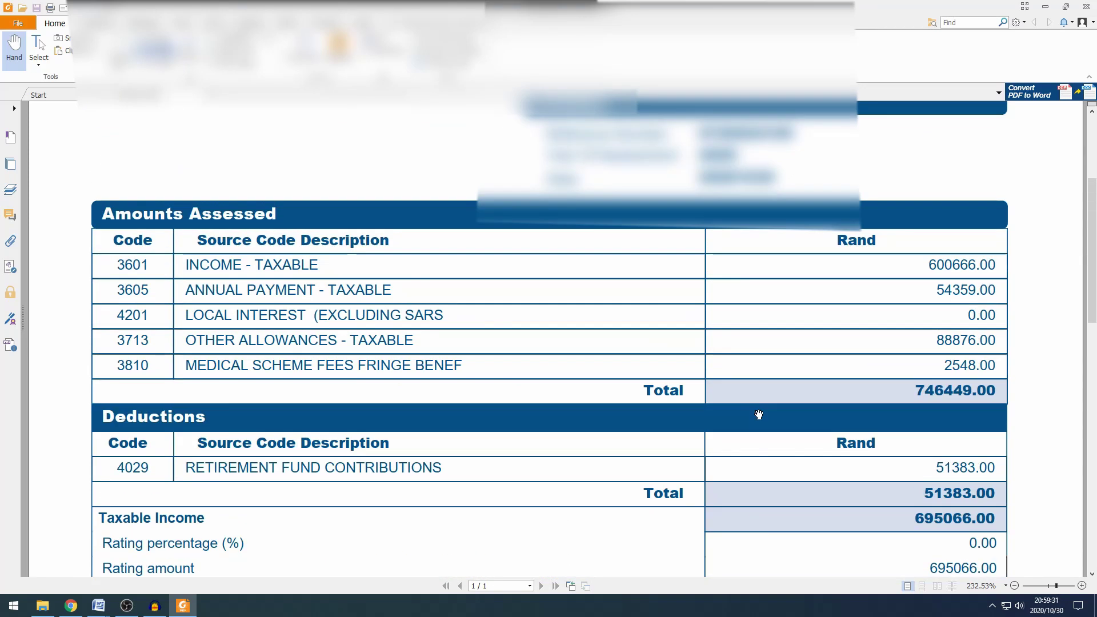
scroll(759, 415, up, 6)
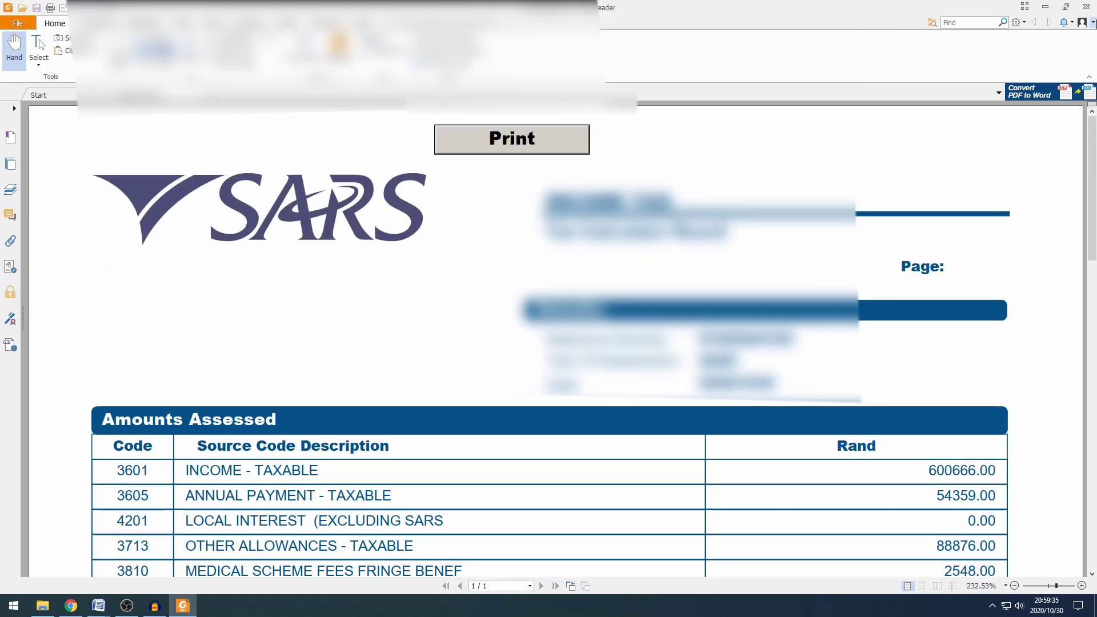
Step: Return to eFiling and continue to the Income Tax Work Page showing the ITA34 dated 2020/10/30
click(1087, 7)
click(758, 320)
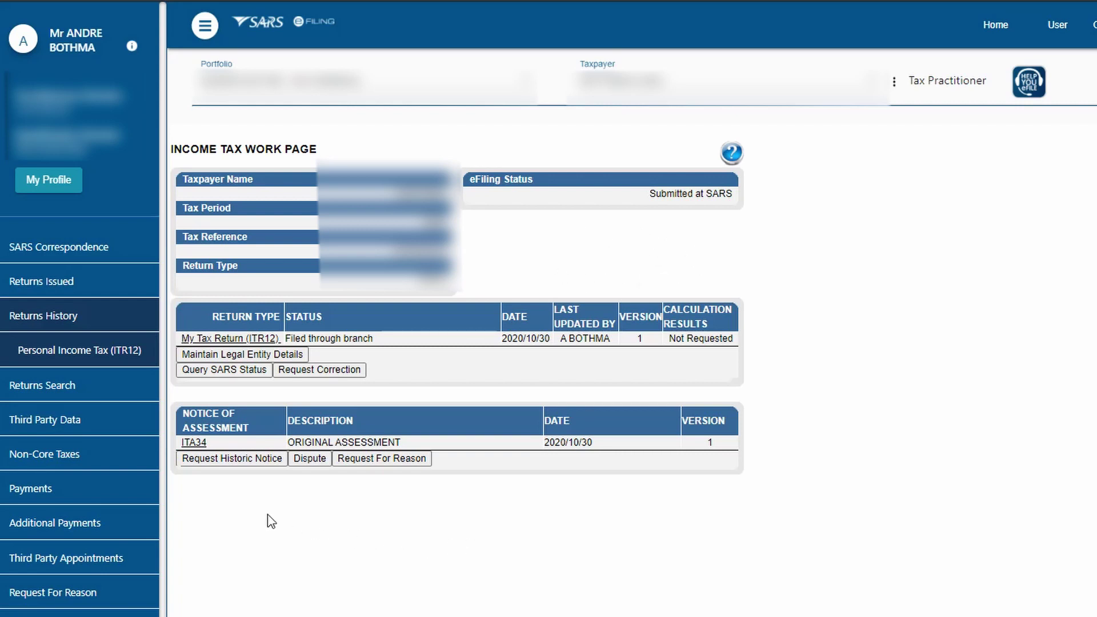
click(194, 444)
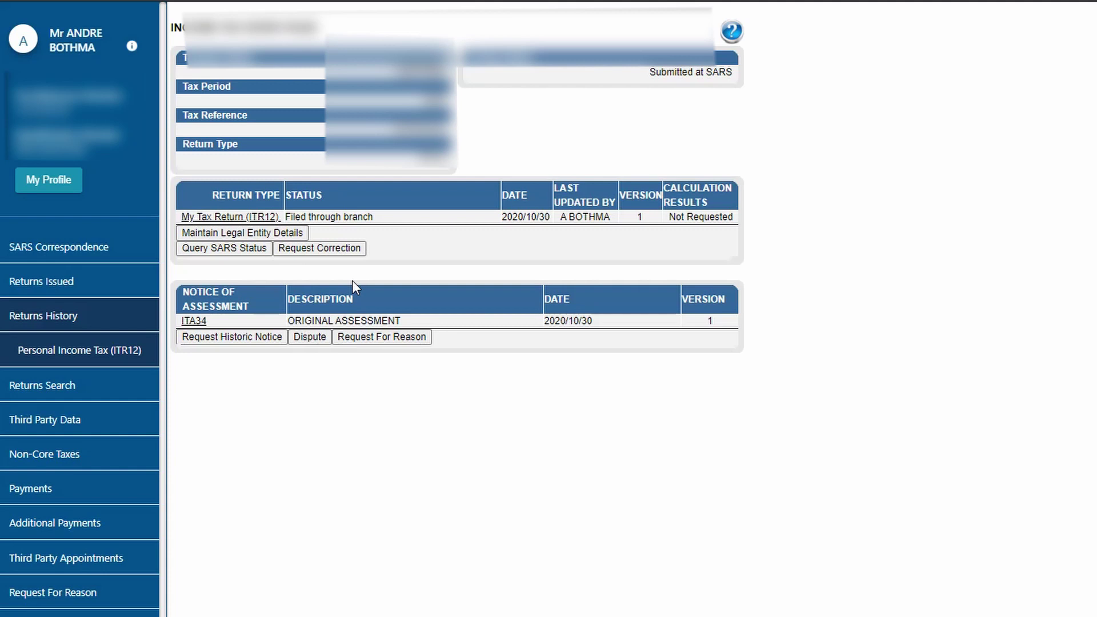
scroll(353, 286, up, 2)
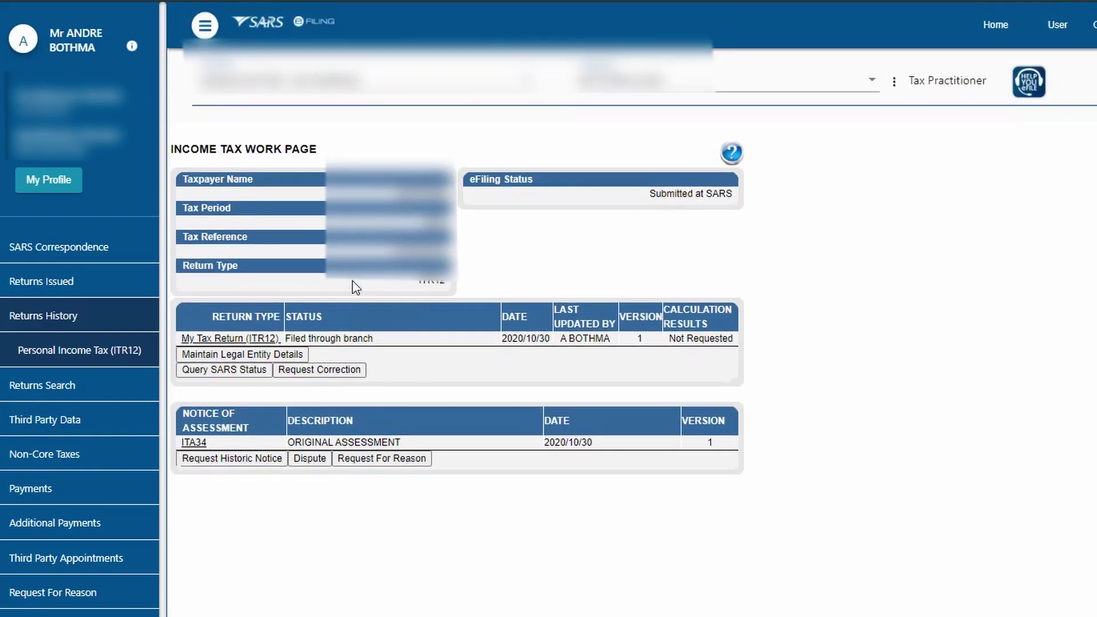